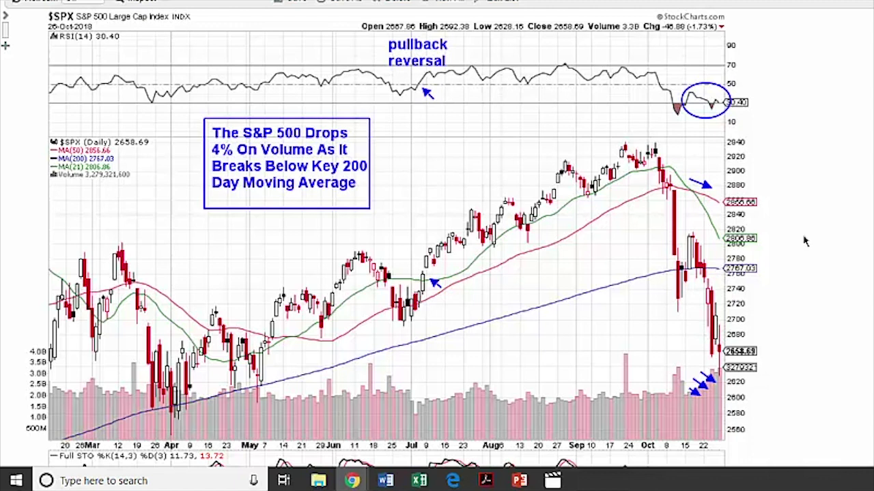
pyautogui.scroll(-1, 846, 287)
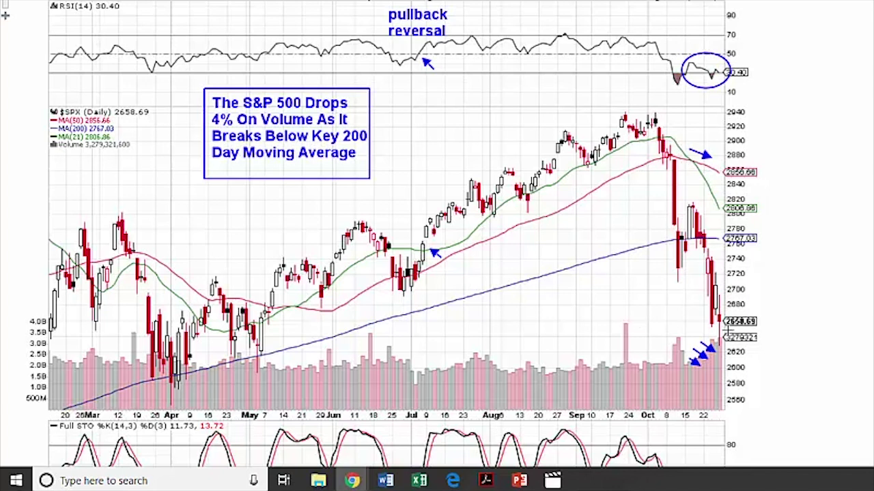
pyautogui.scroll(2, 379, 235)
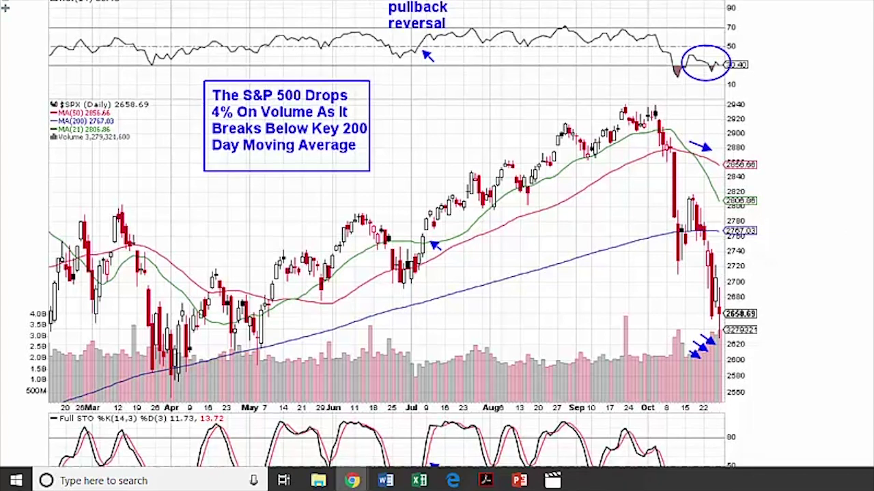
pyautogui.scroll(-1, 437, 234)
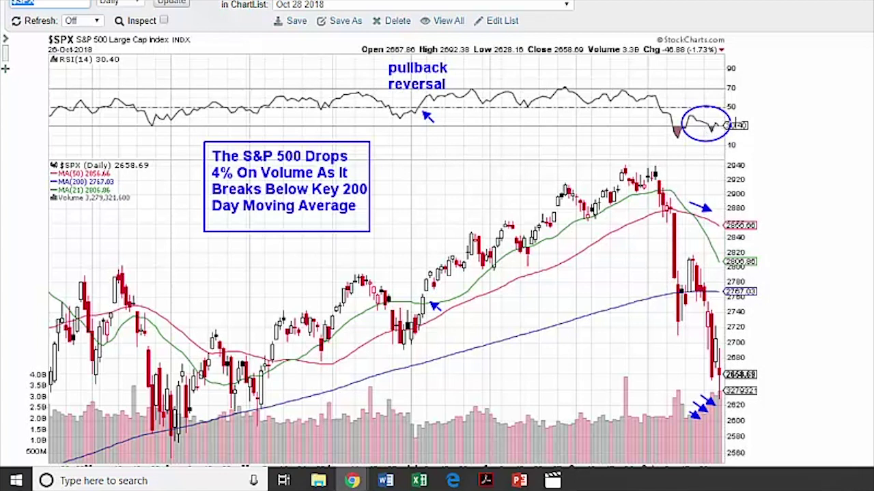
pyautogui.scroll(-3, 437, 259)
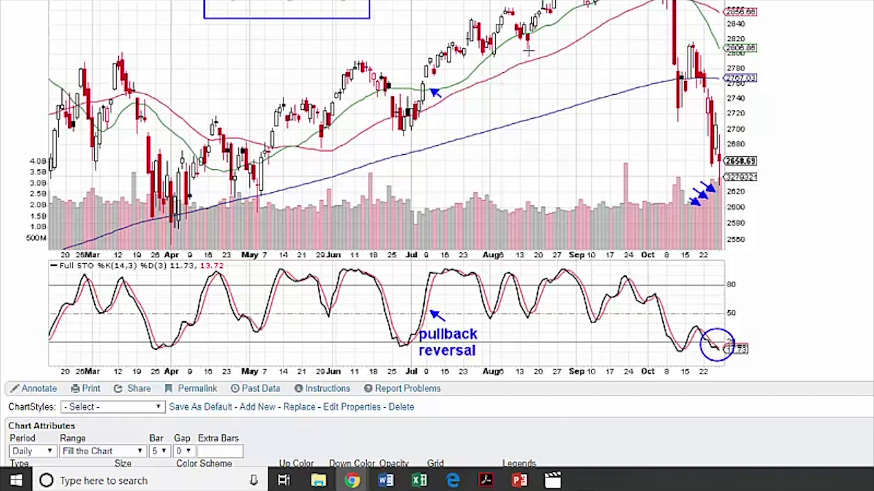
pyautogui.scroll(3, 436, 235)
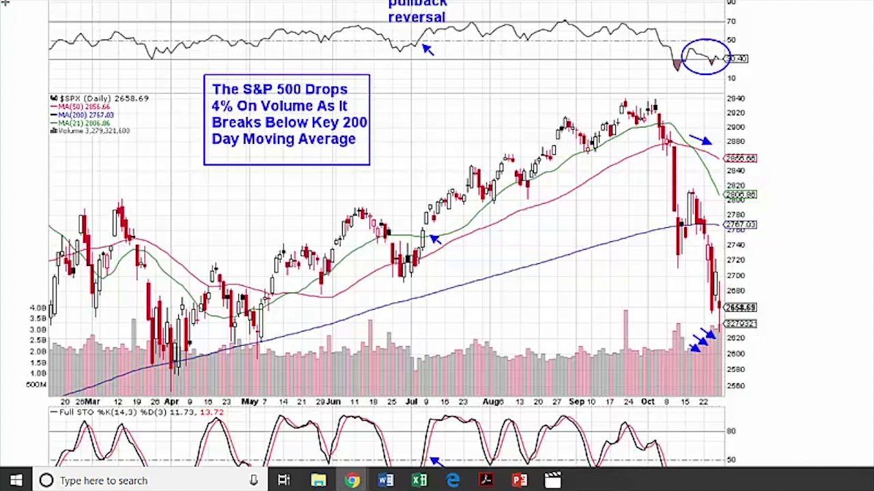
pyautogui.scroll(3, 380, 235)
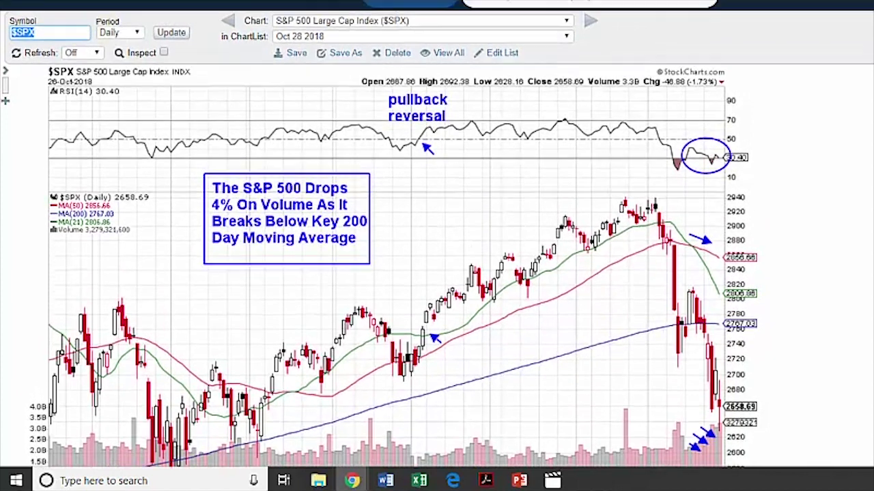
# - Load the saved Russell 2000 ($RUT) daily chart from the Chart list and scroll through its panels
pyautogui.click(566, 22)
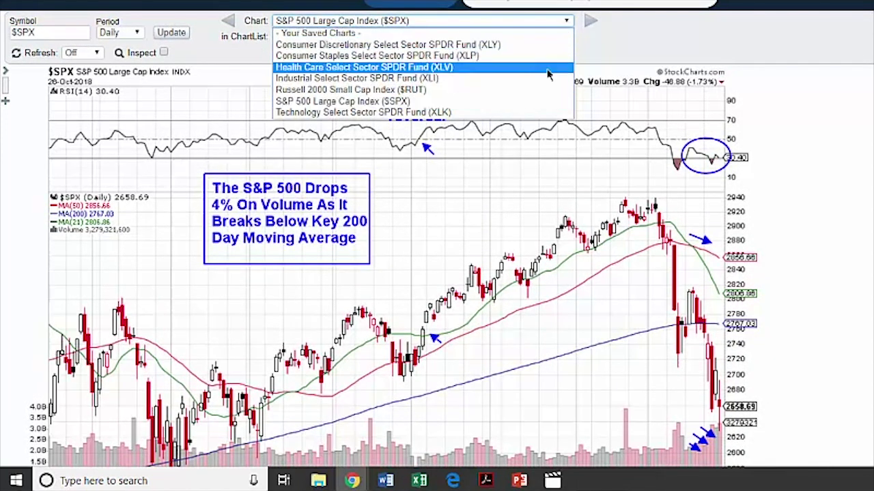
pyautogui.click(549, 91)
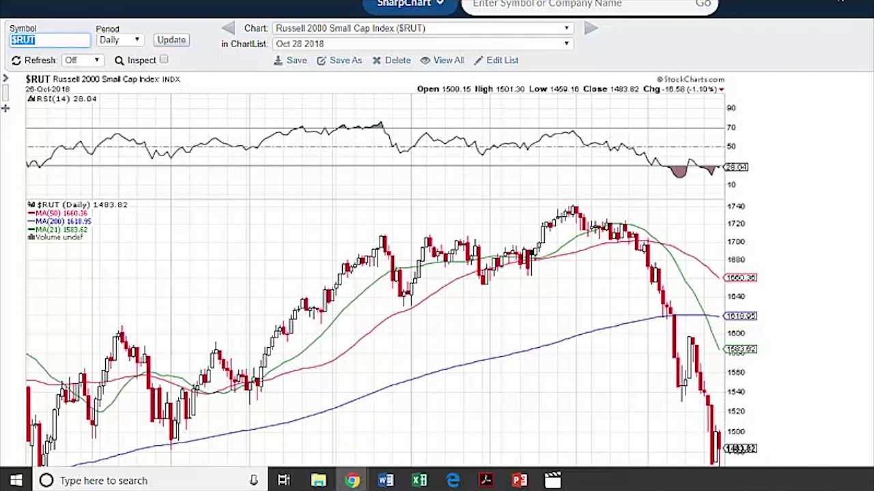
pyautogui.scroll(-1, 437, 273)
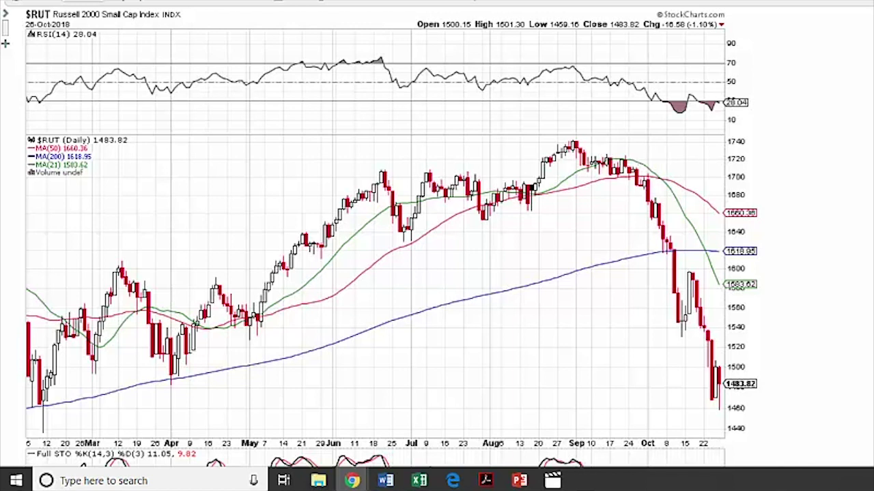
pyautogui.scroll(-1, 437, 235)
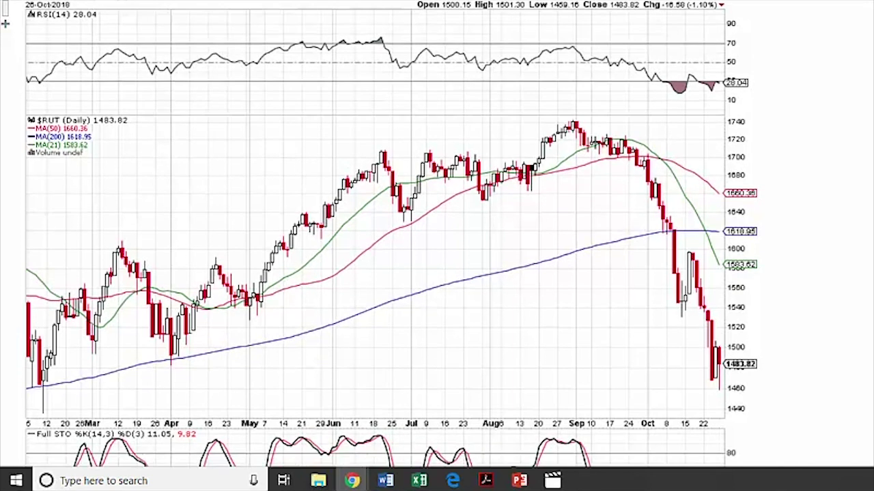
pyautogui.scroll(-2, 437, 234)
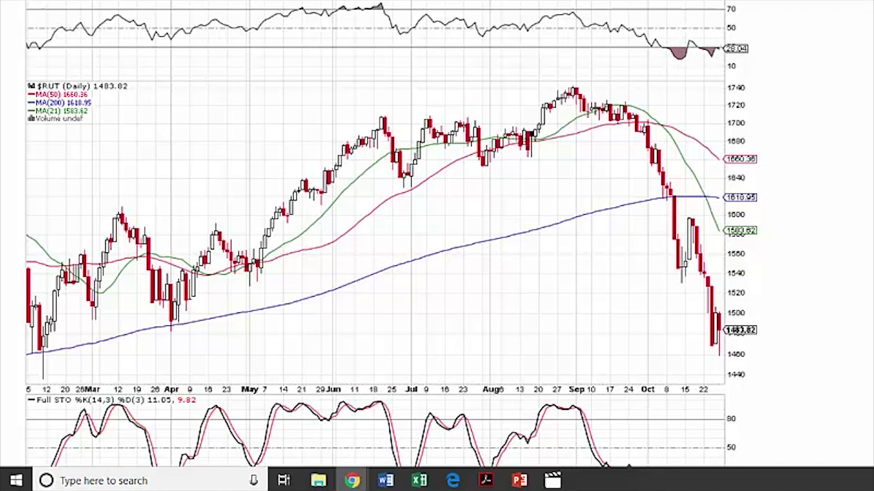
pyautogui.scroll(-2, 437, 235)
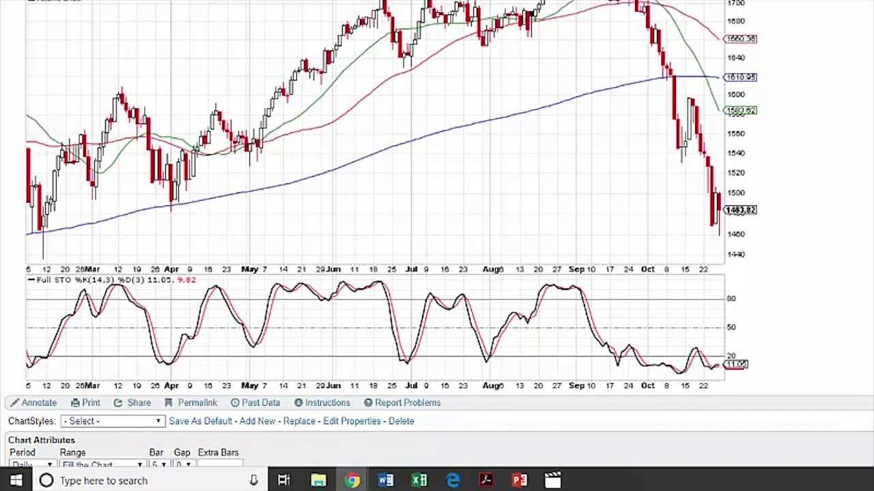
pyautogui.scroll(5, 437, 239)
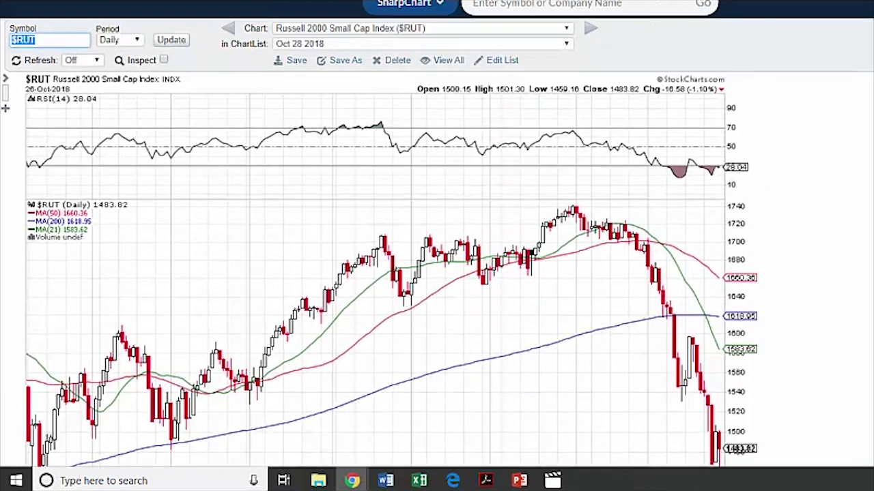
# - Scroll down the ETSY daily chart to view its RSI, moving averages and MACD
pyautogui.scroll(-1, 437, 239)
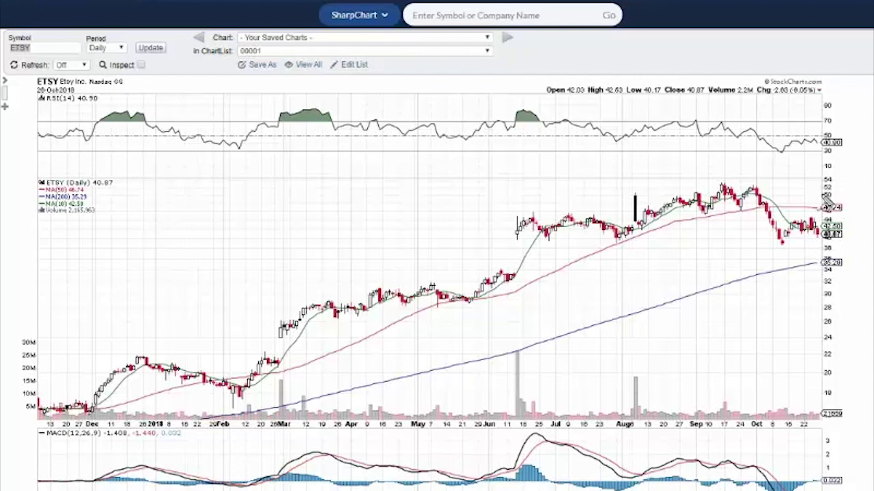
pyautogui.moveTo(867, 200)
pyautogui.mouseDown()
pyautogui.moveTo(794, 212)
pyautogui.moveTo(861, 201)
pyautogui.mouseUp()
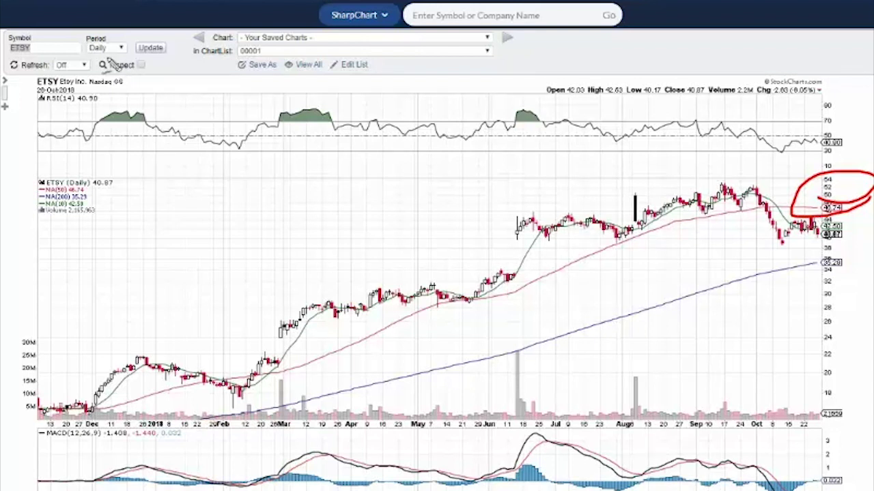
pyautogui.moveTo(87, 52); pyautogui.dragTo(110, 50)
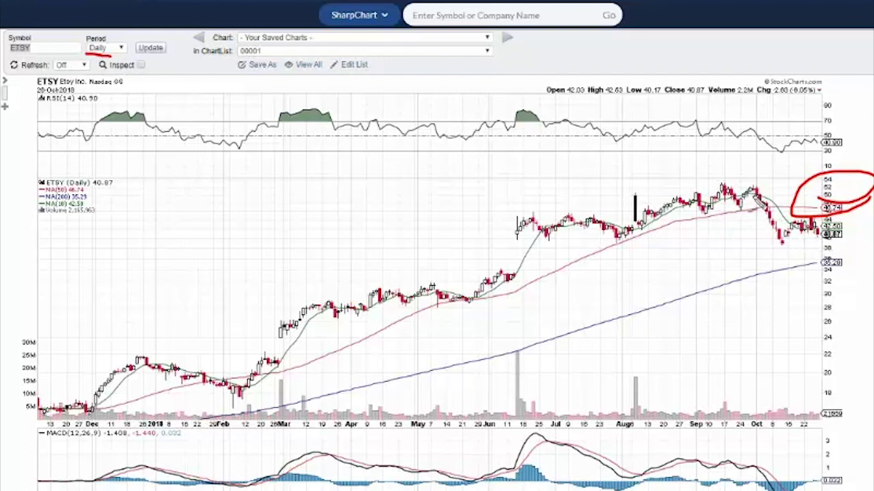
pyautogui.moveTo(745, 175)
pyautogui.mouseDown()
pyautogui.moveTo(747, 204)
pyautogui.moveTo(784, 253)
pyautogui.moveTo(770, 188)
pyautogui.moveTo(785, 204)
pyautogui.moveTo(793, 253)
pyautogui.mouseUp()
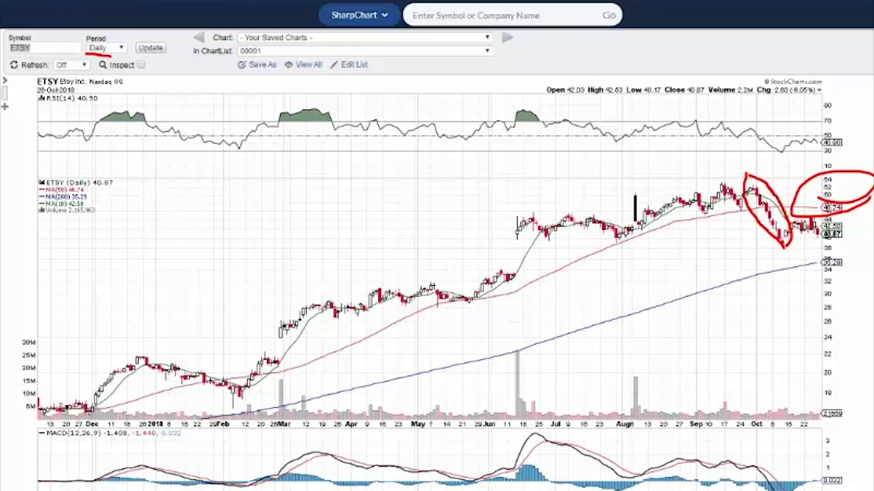
pyautogui.press('Escape')
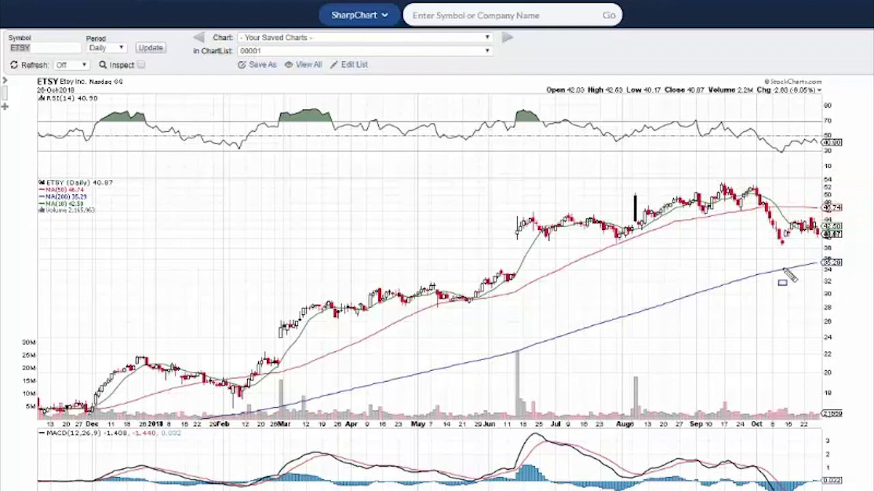
pyautogui.moveTo(769, 217)
pyautogui.mouseDown()
pyautogui.moveTo(824, 233)
pyautogui.moveTo(825, 248)
pyautogui.mouseUp()
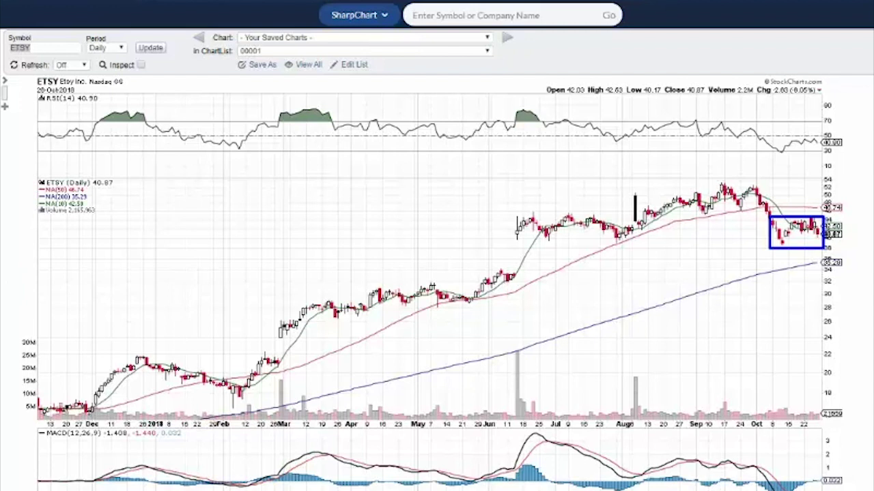
pyautogui.press('Escape')
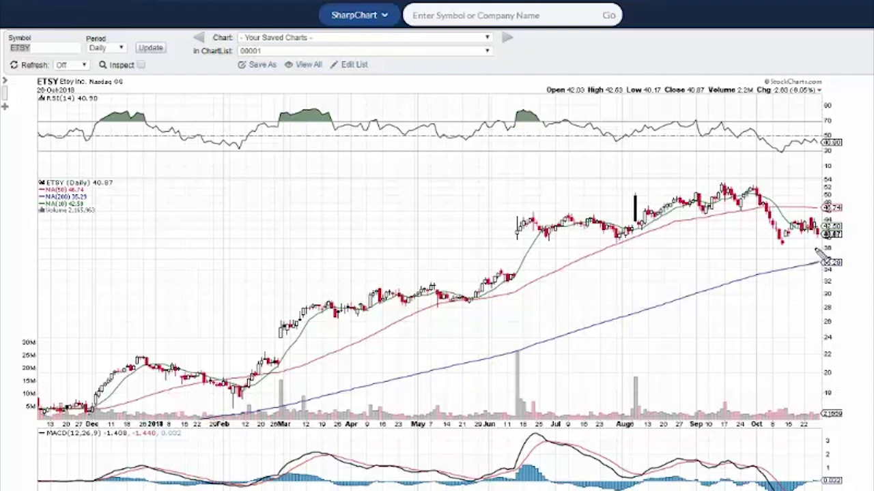
# - Draw a short red horizontal line just below ETSY's latest close, near the 38 level
pyautogui.moveTo(806, 248); pyautogui.dragTo(823, 249)
# - Handwrite '40 put 2week' in red beside the 38 level and extend it leftward as dashes
pyautogui.moveTo(682, 240)
pyautogui.mouseDown()
pyautogui.moveTo(701, 258)
pyautogui.moveTo(691, 273)
pyautogui.moveTo(712, 254)
pyautogui.moveTo(741, 298)
pyautogui.moveTo(743, 280)
pyautogui.moveTo(806, 269)
pyautogui.moveTo(795, 287)
pyautogui.mouseUp()
pyautogui.moveTo(673, 303)
pyautogui.mouseDown()
pyautogui.moveTo(696, 296)
pyautogui.moveTo(709, 333)
pyautogui.moveTo(731, 335)
pyautogui.moveTo(740, 310)
pyautogui.moveTo(753, 332)
pyautogui.moveTo(785, 326)
pyautogui.moveTo(794, 308)
pyautogui.moveTo(795, 331)
pyautogui.mouseUp()
pyautogui.moveTo(819, 304); pyautogui.dragTo(819, 329)
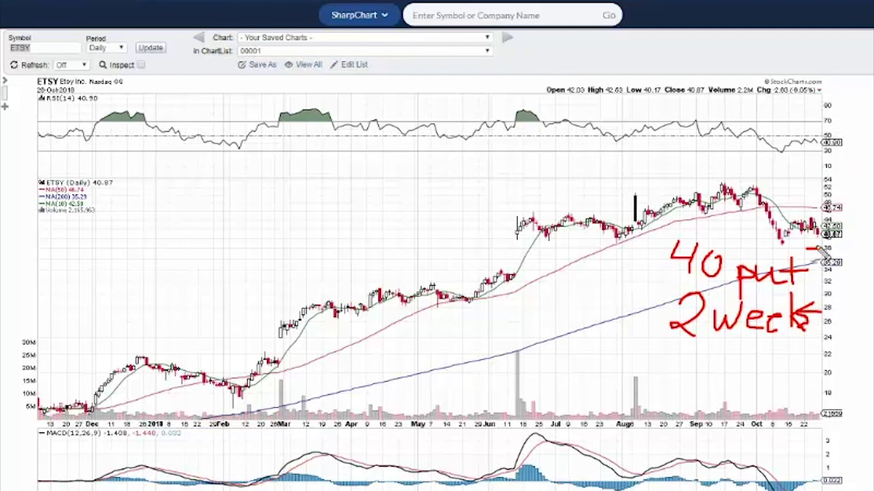
pyautogui.moveTo(793, 248); pyautogui.dragTo(764, 249)
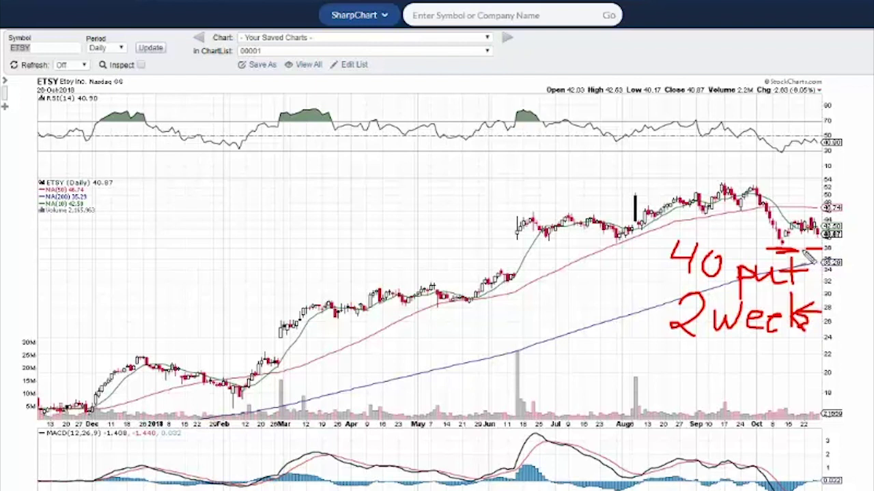
# - Circle ETSY's June breakout in red, add a mark near the right edge, then clear the pen notes
pyautogui.moveTo(515, 240)
pyautogui.mouseDown()
pyautogui.moveTo(508, 272)
pyautogui.moveTo(528, 275)
pyautogui.moveTo(533, 253)
pyautogui.moveTo(518, 236)
pyautogui.moveTo(510, 243)
pyautogui.moveTo(532, 261)
pyautogui.mouseUp()
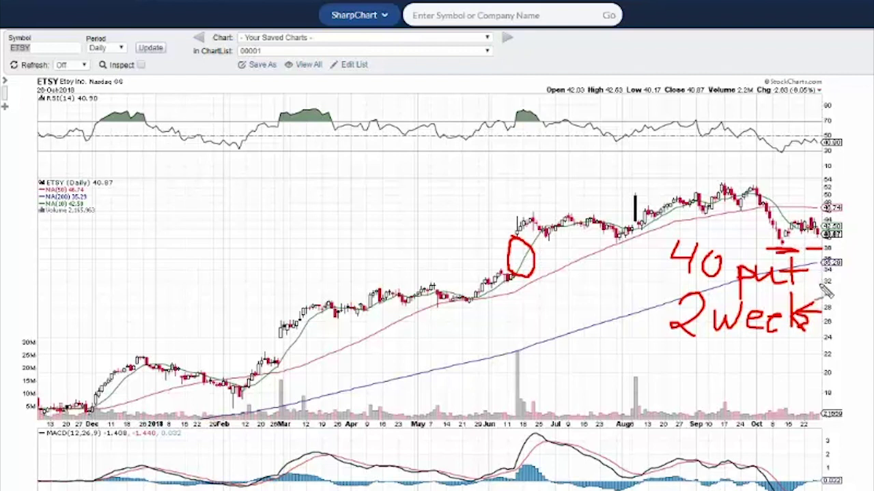
pyautogui.moveTo(792, 291)
pyautogui.mouseDown()
pyautogui.moveTo(850, 292)
pyautogui.moveTo(811, 292)
pyautogui.mouseUp()
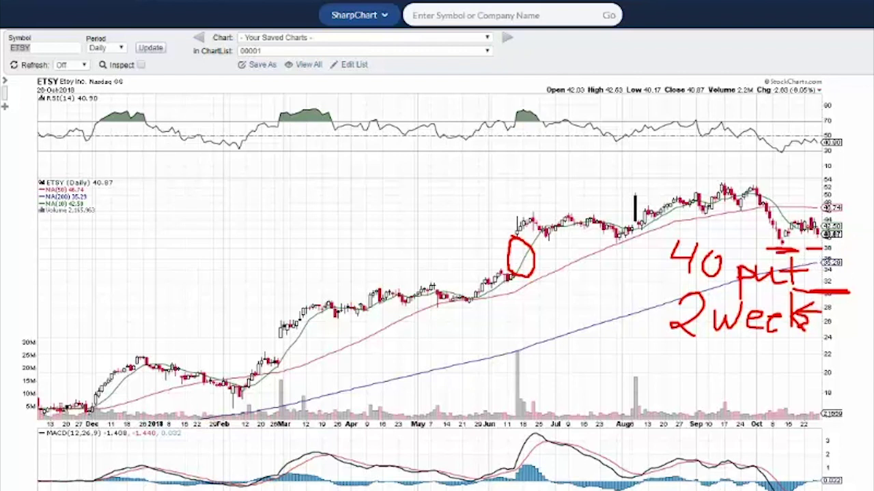
pyautogui.press('Escape')
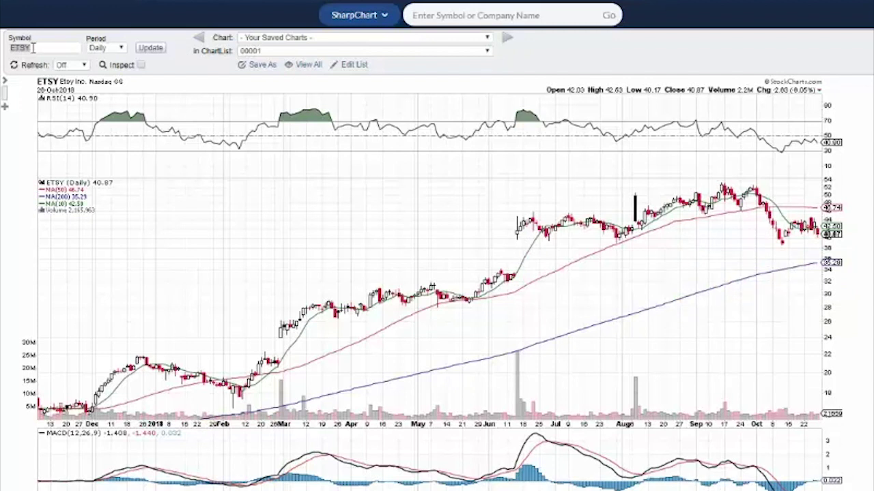
# - Load the Walmart (WMT) daily chart, box its August–October range and mark the 98.94 close
pyautogui.moveTo(32, 48); pyautogui.dragTo(3, 46)
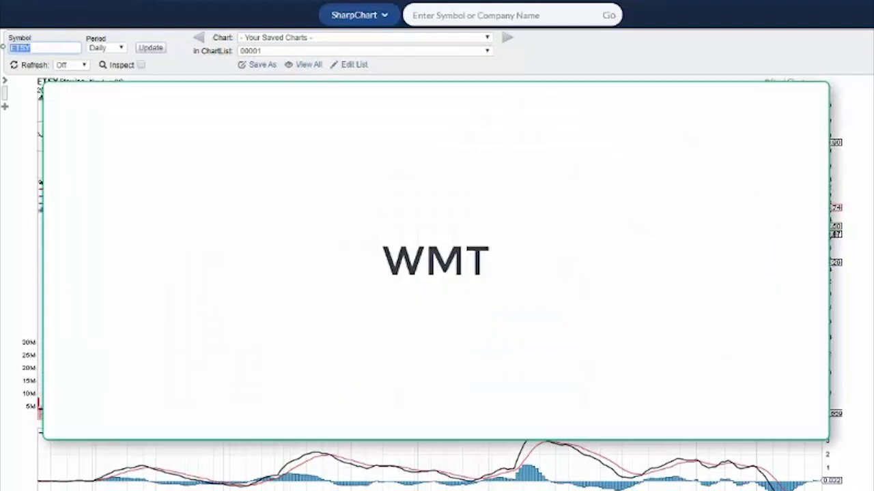
pyautogui.write('wmt')
pyautogui.press('Return')
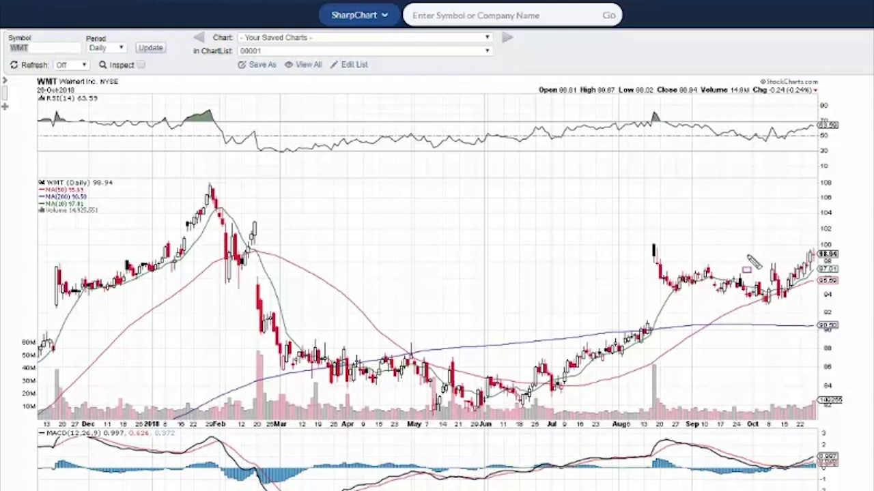
pyautogui.moveTo(647, 246); pyautogui.dragTo(819, 301)
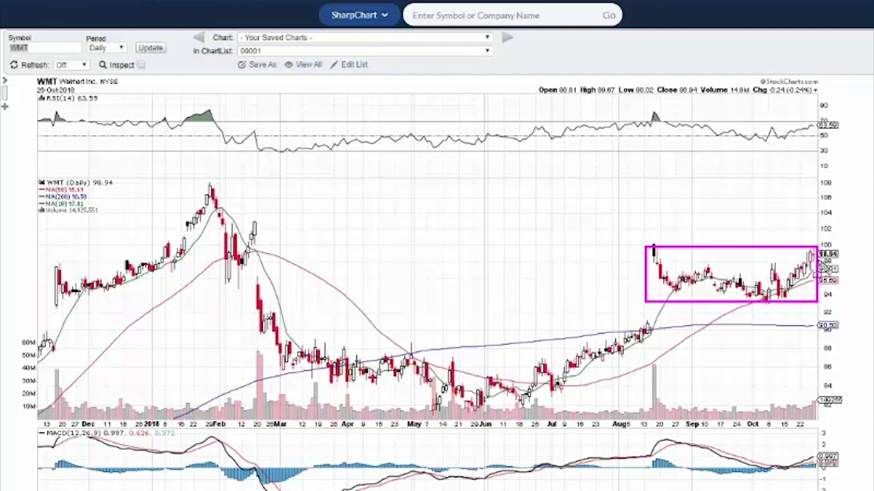
pyautogui.moveTo(89, 179); pyautogui.dragTo(127, 190)
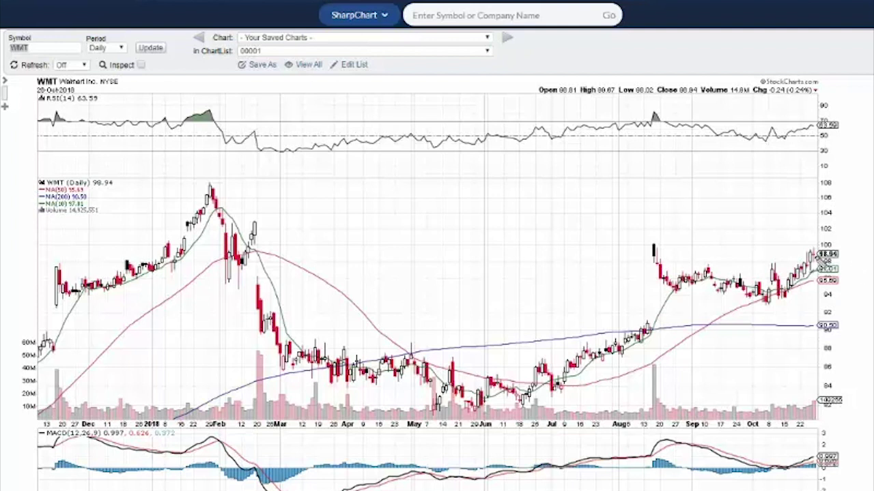
pyautogui.moveTo(813, 266)
pyautogui.mouseDown()
pyautogui.moveTo(795, 185)
pyautogui.moveTo(813, 196)
pyautogui.mouseUp()
pyautogui.moveTo(778, 181)
pyautogui.mouseDown()
pyautogui.moveTo(755, 182)
pyautogui.moveTo(819, 181)
pyautogui.mouseUp()
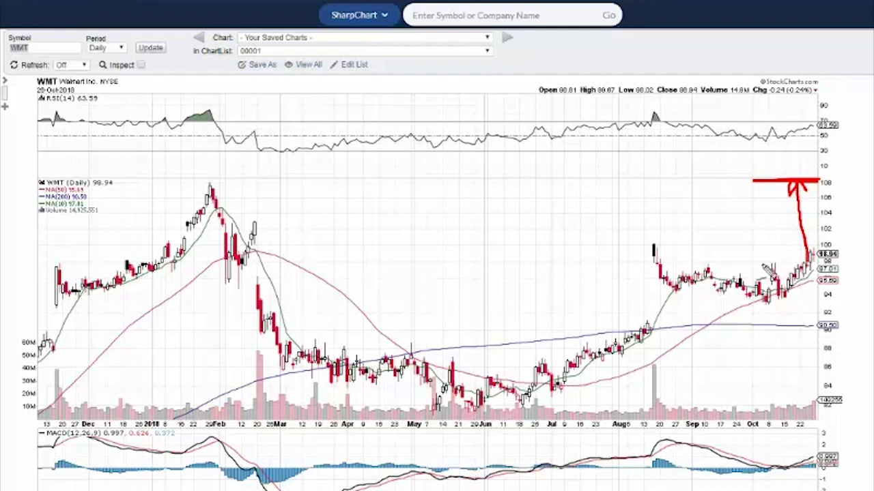
pyautogui.moveTo(828, 263)
pyautogui.mouseDown()
pyautogui.moveTo(785, 263)
pyautogui.moveTo(806, 265)
pyautogui.mouseUp()
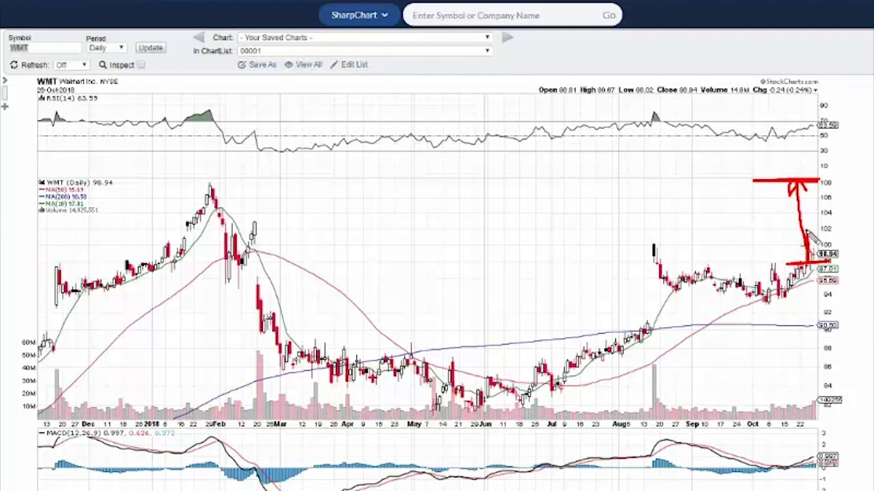
pyautogui.moveTo(819, 232); pyautogui.dragTo(756, 233)
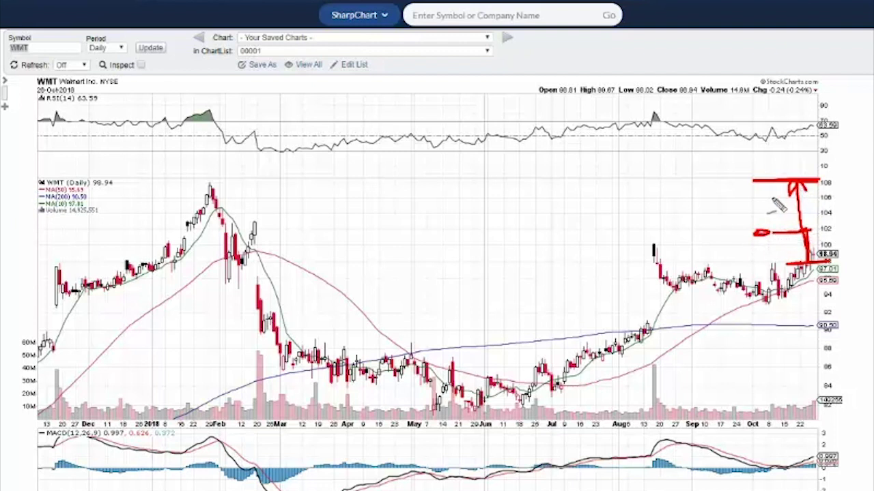
pyautogui.moveTo(754, 198)
pyautogui.mouseDown()
pyautogui.moveTo(800, 199)
pyautogui.moveTo(753, 200)
pyautogui.mouseUp()
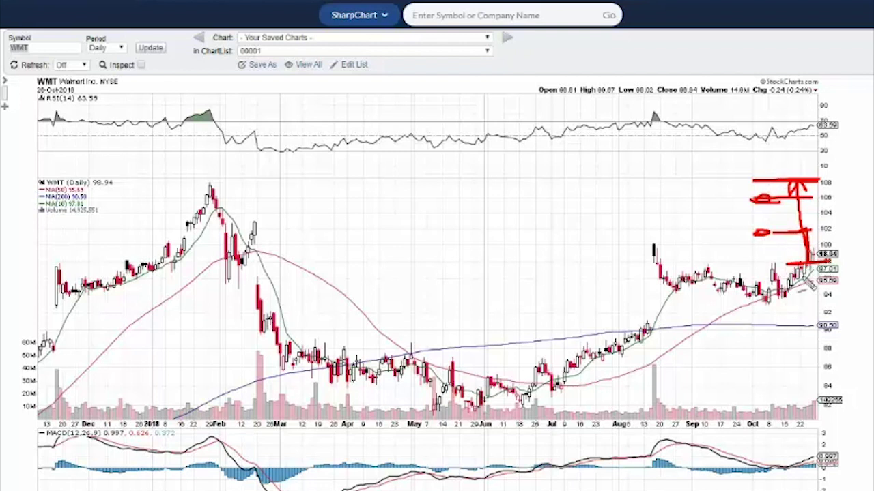
pyautogui.moveTo(785, 298); pyautogui.dragTo(815, 273)
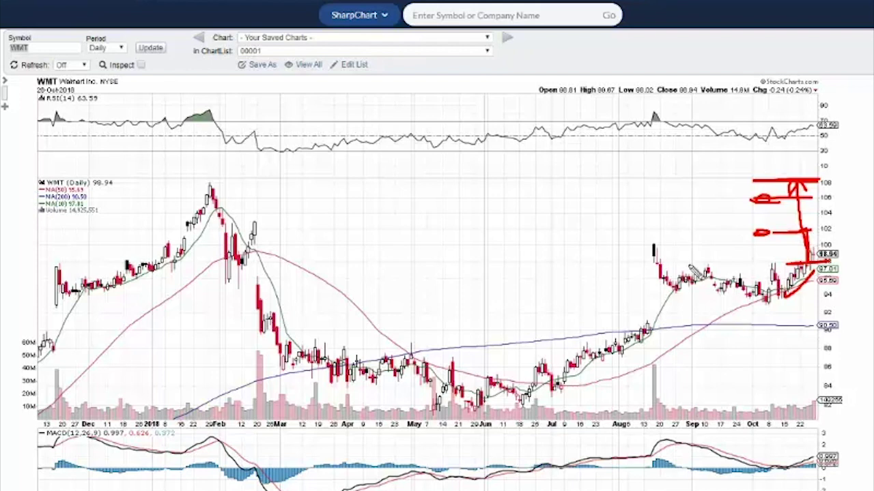
pyautogui.press('Escape')
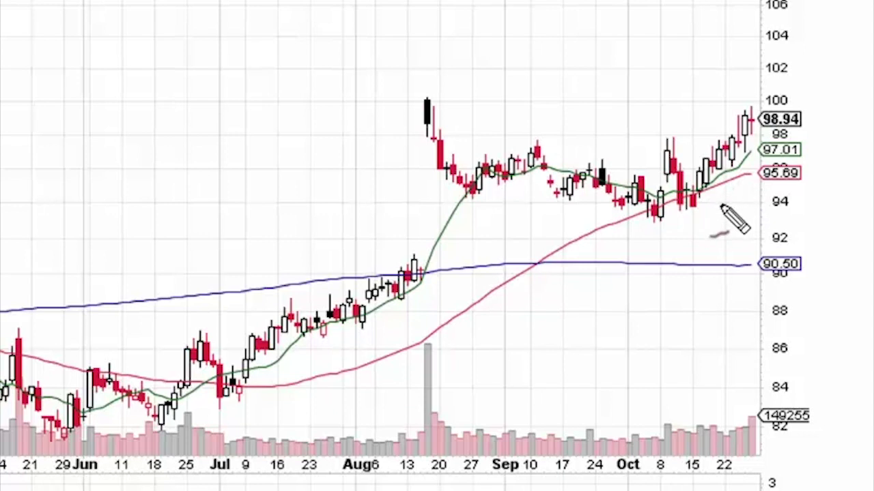
# - Mark WMT's mid-October rise and the 100 resistance level at both peaks with red strokes
pyautogui.moveTo(706, 215); pyautogui.dragTo(741, 162)
pyautogui.moveTo(717, 100); pyautogui.dragTo(764, 94)
pyautogui.moveTo(398, 101); pyautogui.dragTo(442, 91)
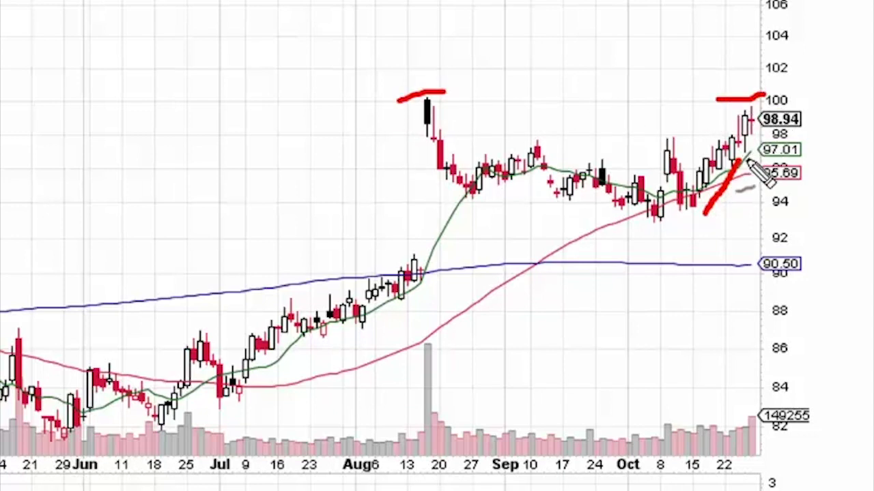
pyautogui.moveTo(747, 160); pyautogui.dragTo(759, 147)
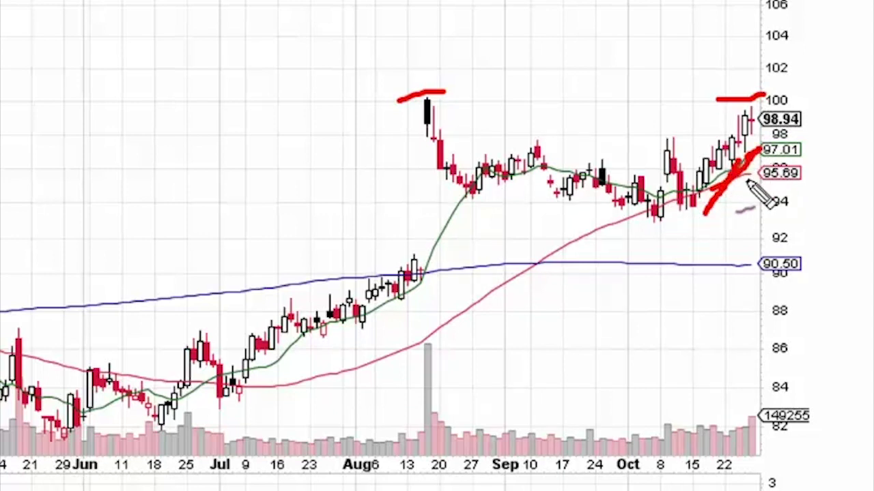
pyautogui.moveTo(659, 156)
pyautogui.mouseDown()
pyautogui.moveTo(631, 10)
pyautogui.moveTo(636, 79)
pyautogui.mouseUp()
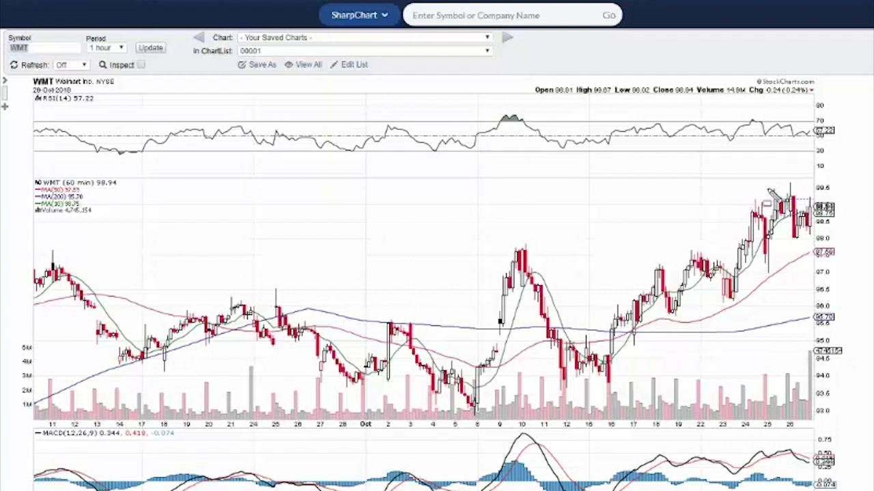
# - Box the latest WMT hourly candles, draw a descending line through them and an upward arrow
pyautogui.moveTo(765, 187)
pyautogui.mouseDown()
pyautogui.moveTo(785, 191)
pyautogui.moveTo(814, 226)
pyautogui.moveTo(814, 243)
pyautogui.mouseUp()
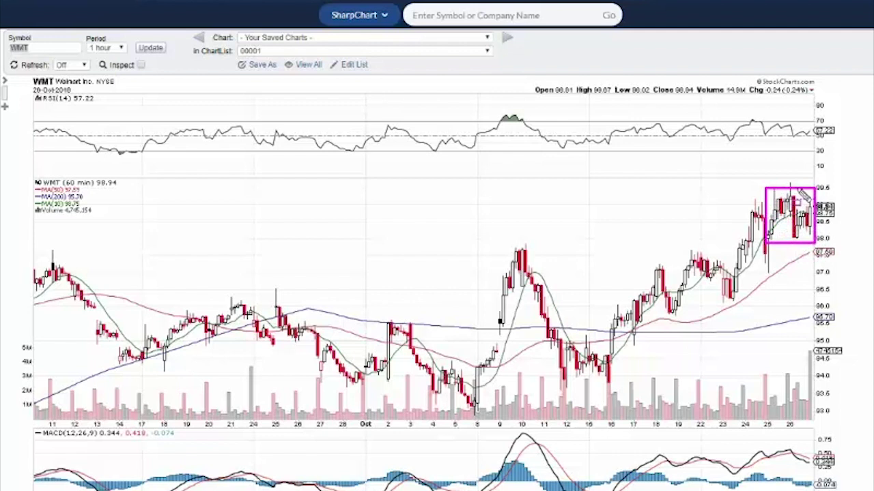
pyautogui.moveTo(793, 234); pyautogui.dragTo(812, 241)
pyautogui.moveTo(723, 173); pyautogui.dragTo(811, 236)
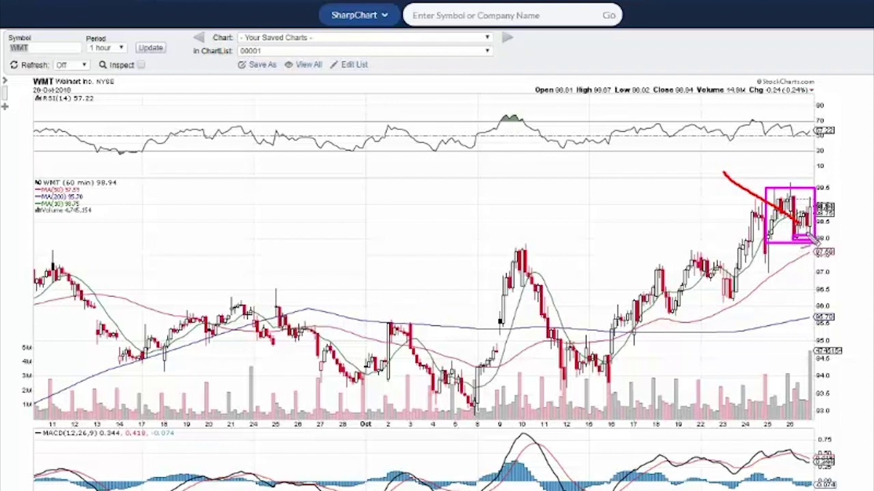
pyautogui.moveTo(812, 238)
pyautogui.mouseDown()
pyautogui.moveTo(811, 162)
pyautogui.moveTo(803, 170)
pyautogui.moveTo(826, 173)
pyautogui.mouseUp()
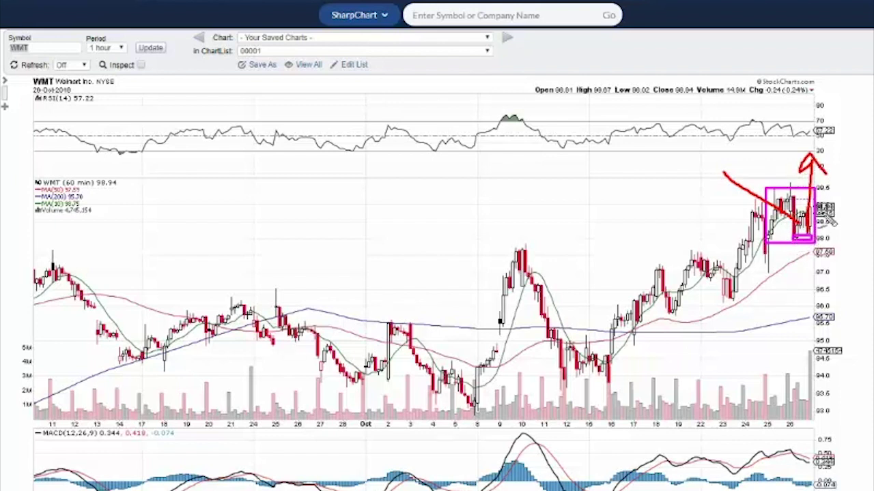
# - Handwrite the '100 Call 98' note with a two-week timeframe on the chart
pyautogui.moveTo(577, 158); pyautogui.dragTo(578, 184)
pyautogui.moveTo(614, 158); pyautogui.dragTo(606, 174)
pyautogui.moveTo(659, 169)
pyautogui.mouseDown()
pyautogui.moveTo(665, 205)
pyautogui.moveTo(661, 167)
pyautogui.mouseUp()
pyautogui.moveTo(527, 239)
pyautogui.mouseDown()
pyautogui.moveTo(575, 253)
pyautogui.moveTo(571, 259)
pyautogui.moveTo(598, 252)
pyautogui.mouseUp()
pyautogui.moveTo(619, 220)
pyautogui.mouseDown()
pyautogui.moveTo(621, 253)
pyautogui.moveTo(655, 239)
pyautogui.moveTo(662, 222)
pyautogui.moveTo(660, 256)
pyautogui.mouseUp()
pyautogui.moveTo(686, 225)
pyautogui.mouseDown()
pyautogui.moveTo(697, 253)
pyautogui.moveTo(693, 232)
pyautogui.mouseUp()
pyautogui.moveTo(258, 202)
pyautogui.mouseDown()
pyautogui.moveTo(283, 201)
pyautogui.moveTo(297, 254)
pyautogui.mouseUp()
pyautogui.moveTo(329, 225)
pyautogui.mouseDown()
pyautogui.moveTo(343, 254)
pyautogui.moveTo(374, 224)
pyautogui.moveTo(386, 247)
pyautogui.moveTo(415, 241)
pyautogui.moveTo(460, 212)
pyautogui.moveTo(477, 222)
pyautogui.moveTo(471, 247)
pyautogui.moveTo(482, 251)
pyautogui.mouseUp()
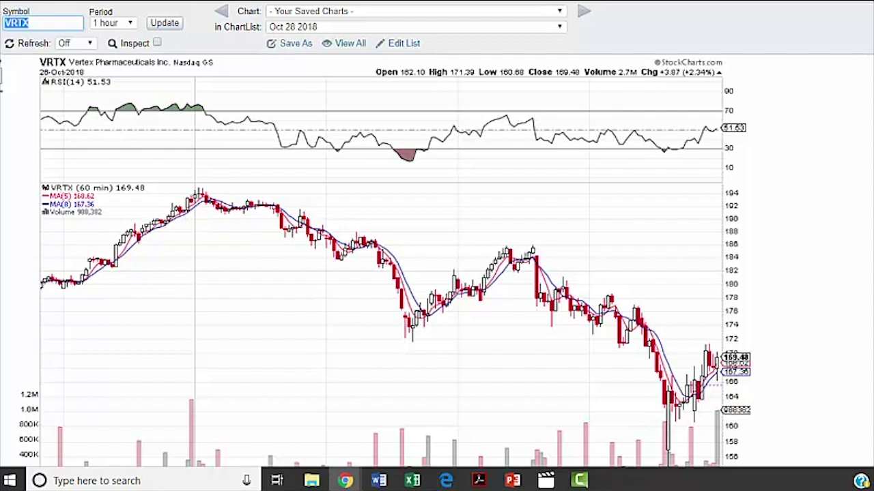
# - Scroll through the VRTX hourly chart's panels and back up to the Symbol toolbar and RSI
pyautogui.scroll(-1, 437, 234)
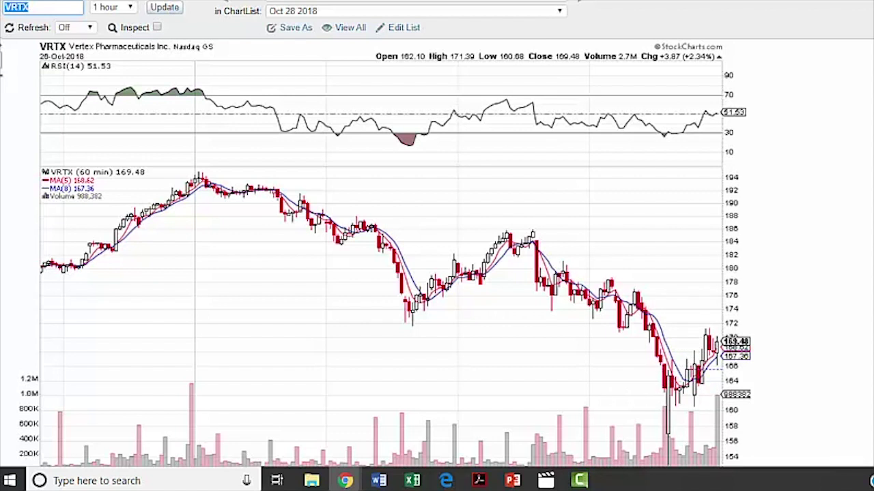
pyautogui.scroll(-1, 437, 245)
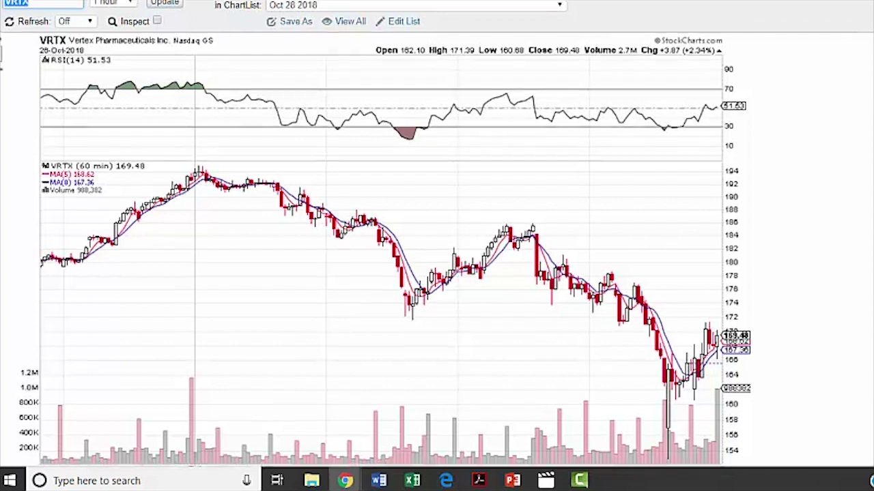
pyautogui.scroll(-2, 437, 235)
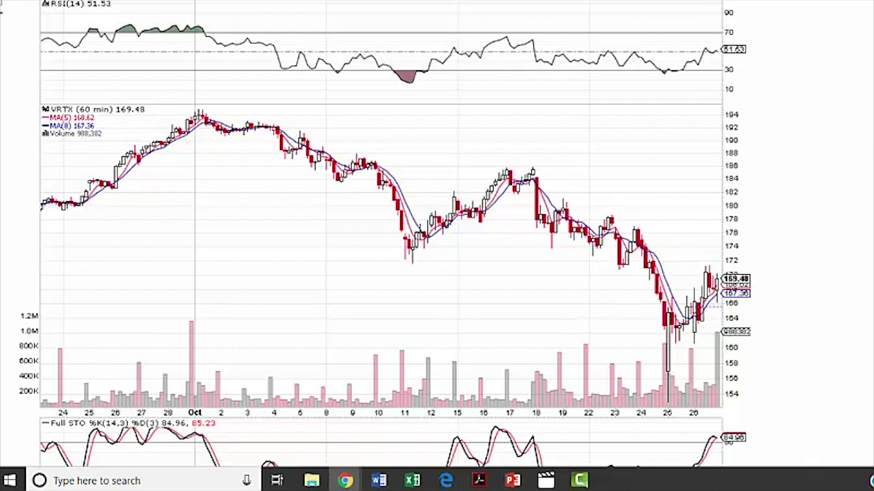
pyautogui.scroll(-1, 385, 234)
pyautogui.scroll(-1, 384, 235)
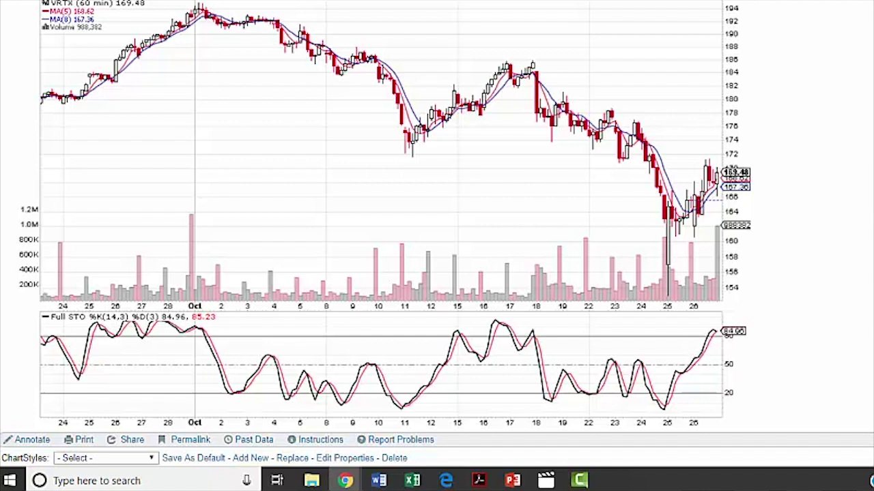
pyautogui.scroll(1, 396, 232)
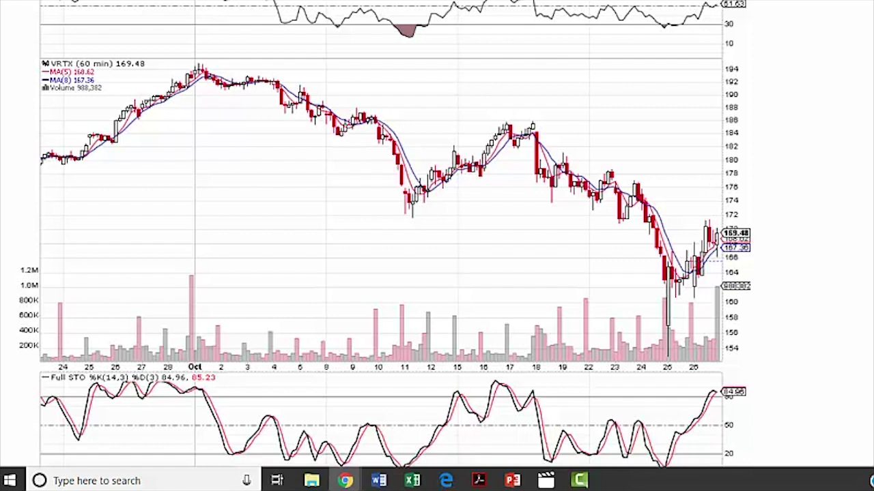
pyautogui.scroll(3, 382, 245)
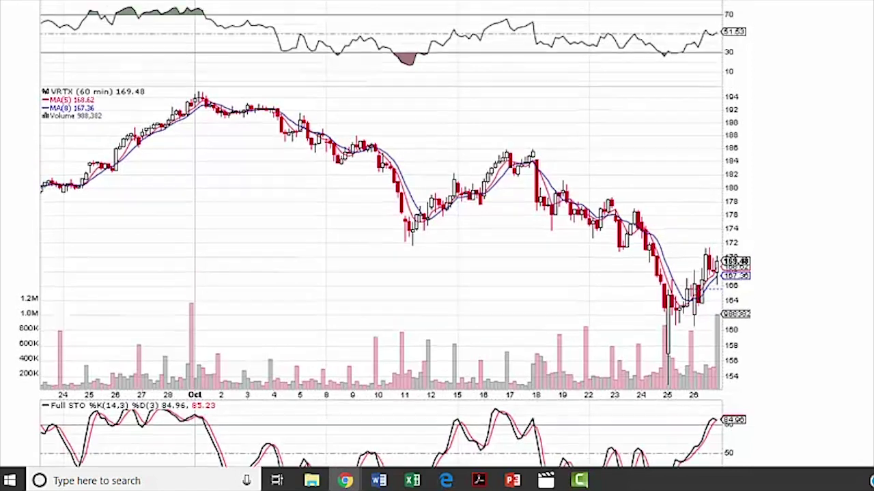
pyautogui.scroll(1, 382, 246)
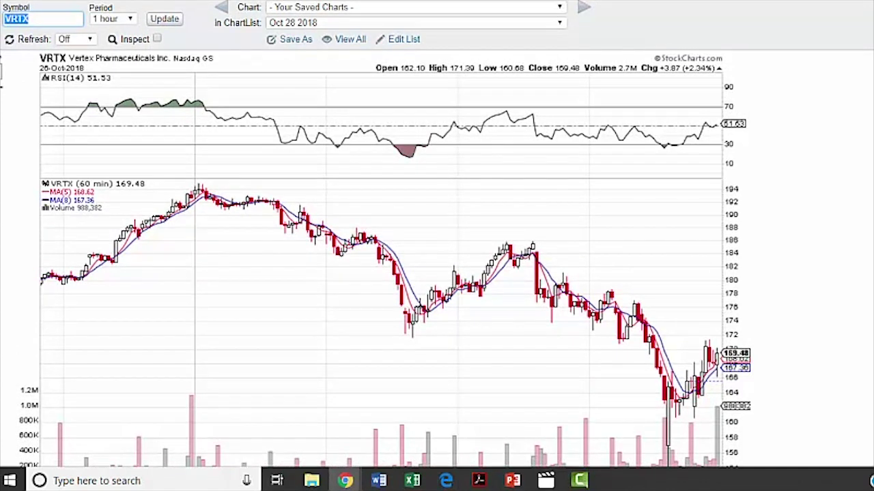
# - Load Spirit Airlines (SAVE) on the hourly chart, scroll through its panels, then delete the symbol text
pyautogui.write('sav')
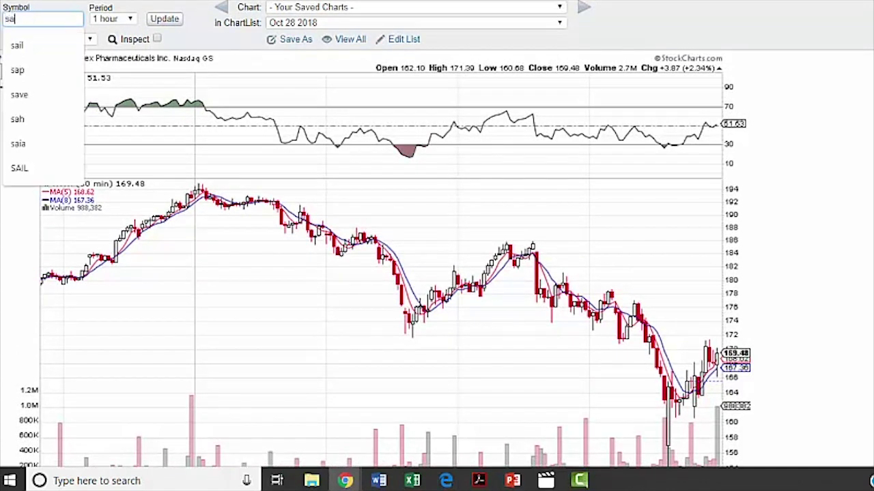
pyautogui.write('e')
pyautogui.press('Return')
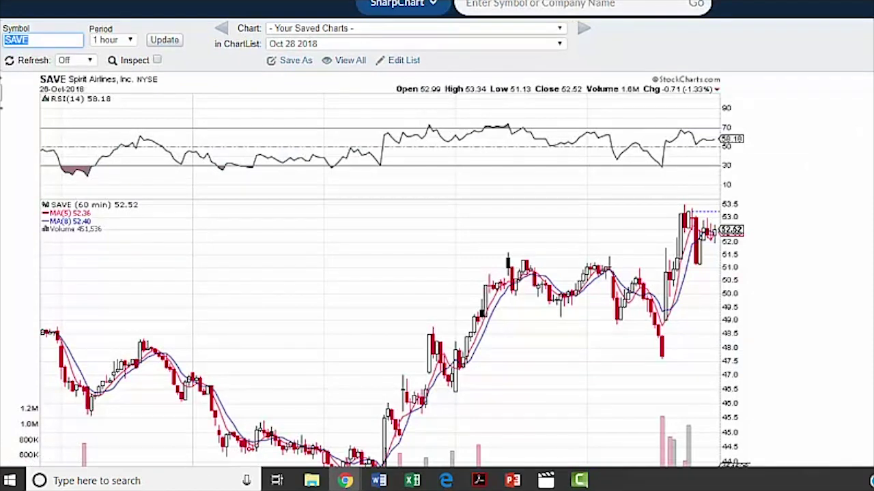
pyautogui.scroll(-2, 437, 235)
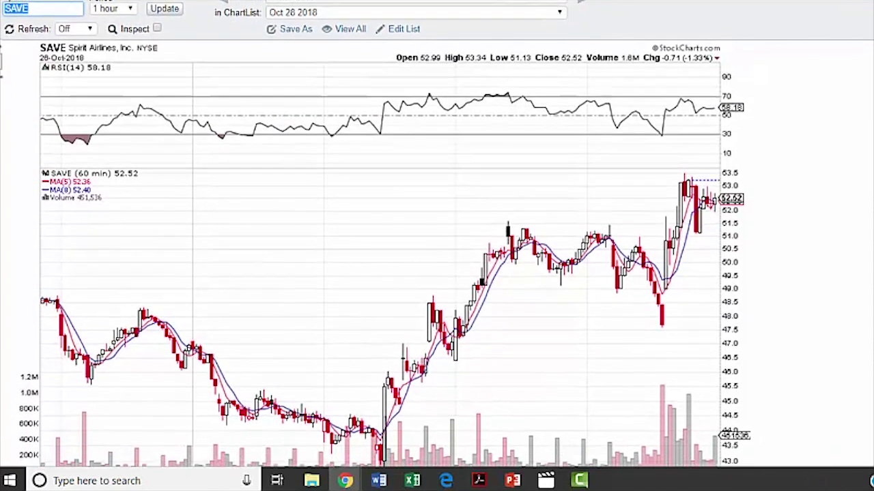
pyautogui.scroll(-1, 437, 235)
pyautogui.scroll(-1, 825, 166)
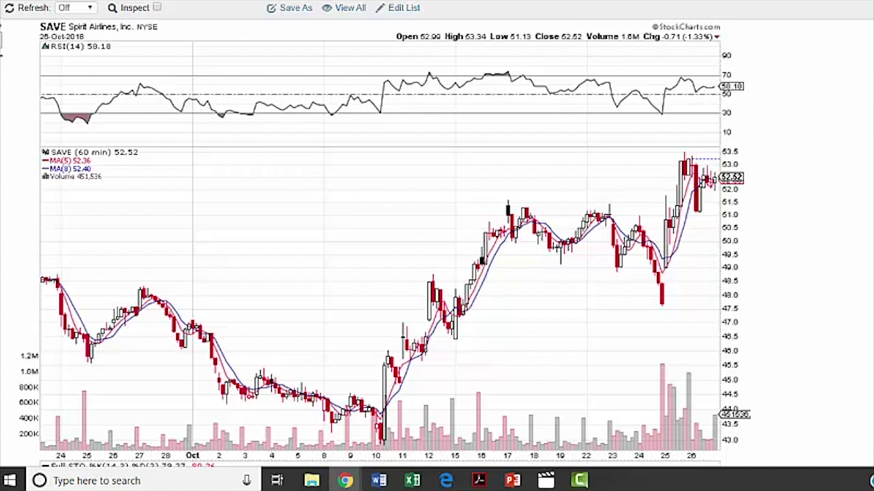
pyautogui.scroll(-2, 437, 234)
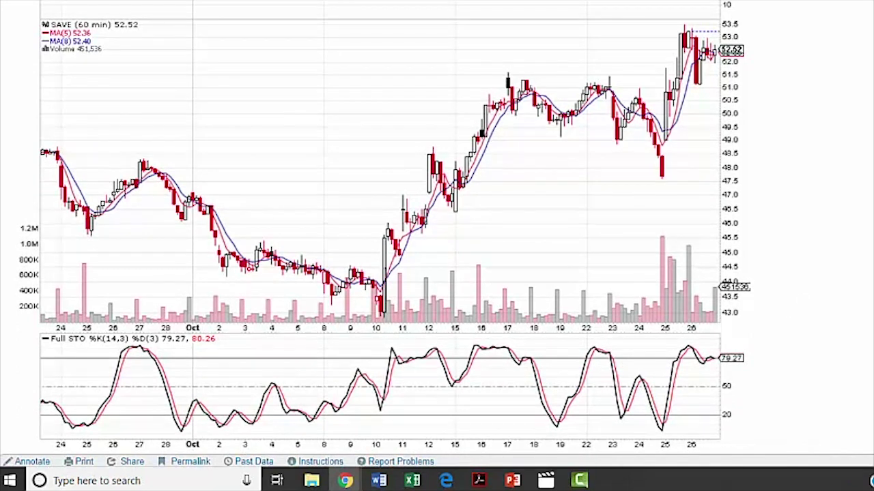
pyautogui.scroll(2, 436, 235)
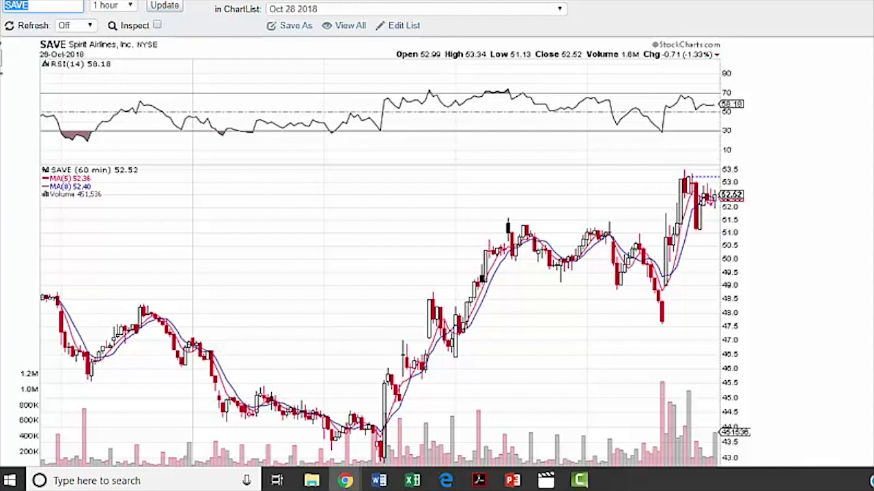
pyautogui.press('BackSpace')
# - Load the Deckers Outdoor (DECK) hourly chart and scroll through its panels to review it
pyautogui.write('de')
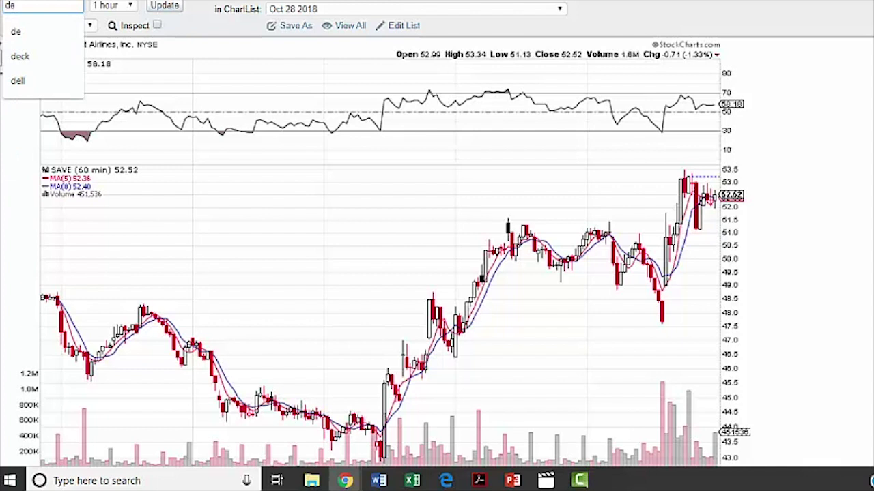
pyautogui.write('c')
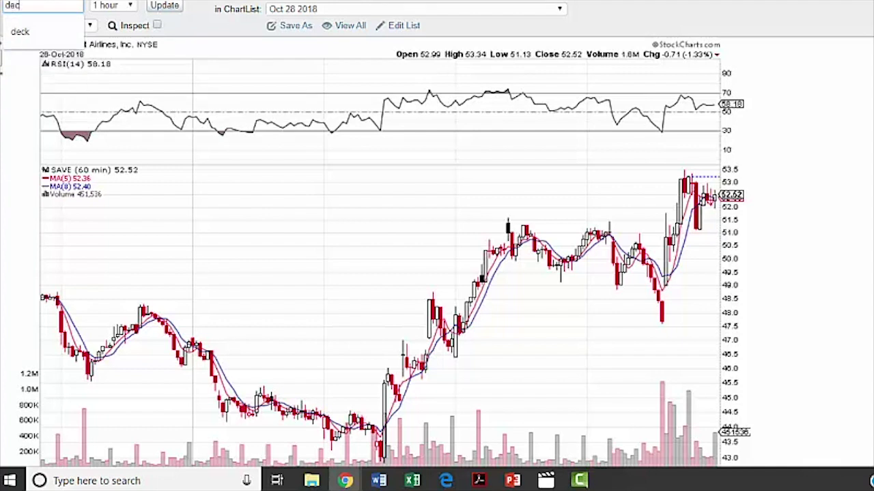
pyautogui.write('k')
pyautogui.press('Return')
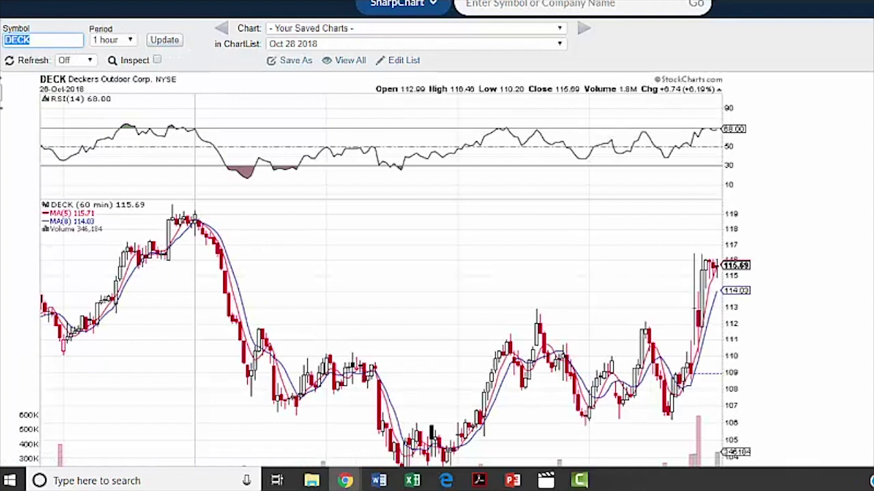
pyautogui.scroll(-2, 842, 153)
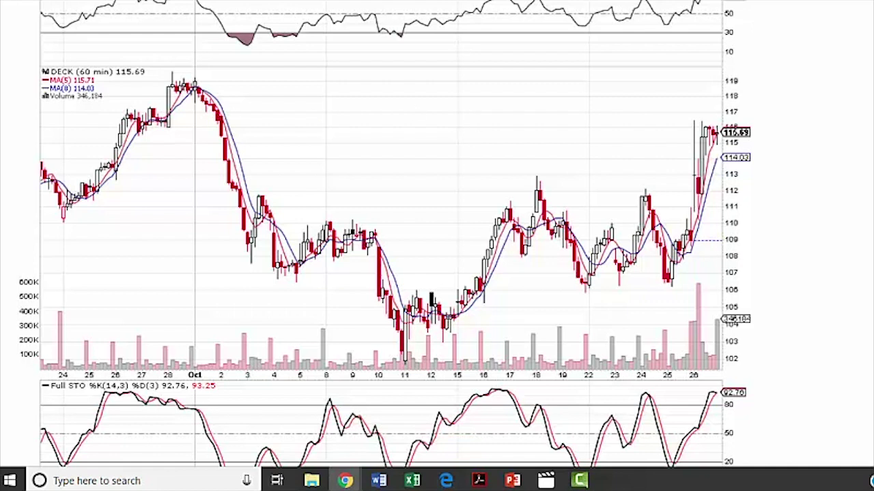
pyautogui.scroll(2, 436, 273)
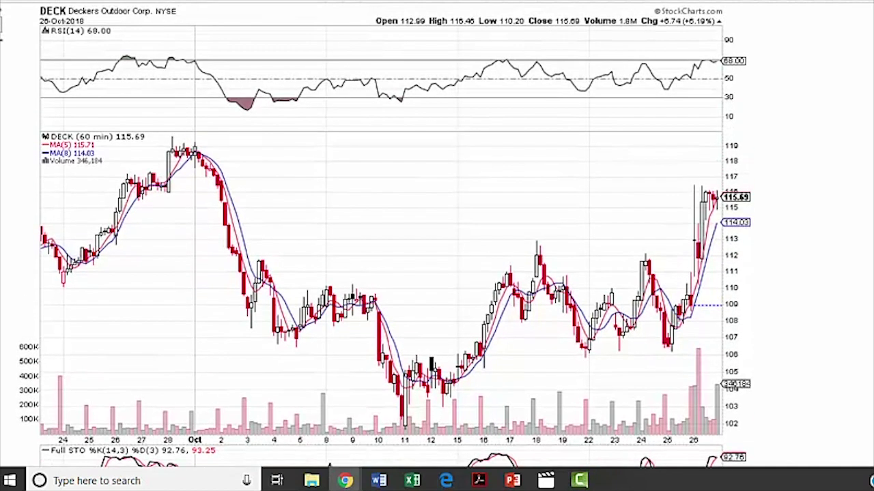
pyautogui.scroll(-1, 437, 273)
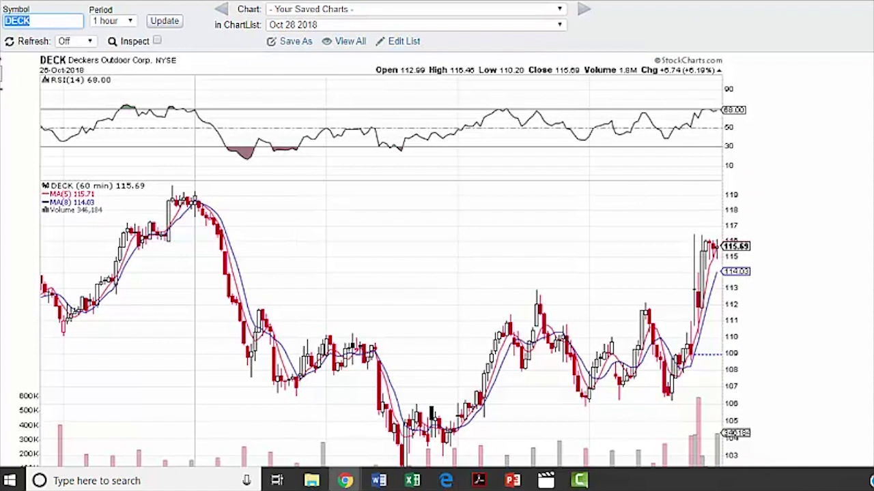
# - Load the Monro (MNRO) hourly chart and scroll up and down through its panels
pyautogui.write('mnro')
pyautogui.press('Return')
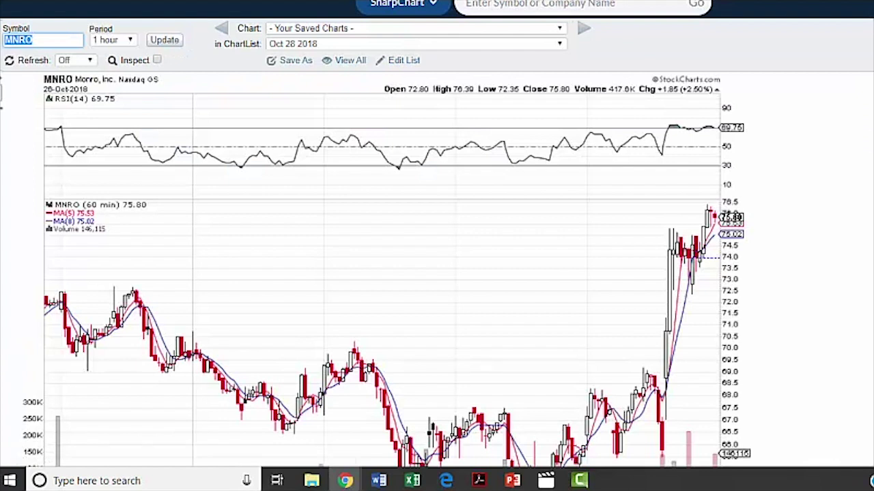
pyautogui.scroll(-1, 437, 273)
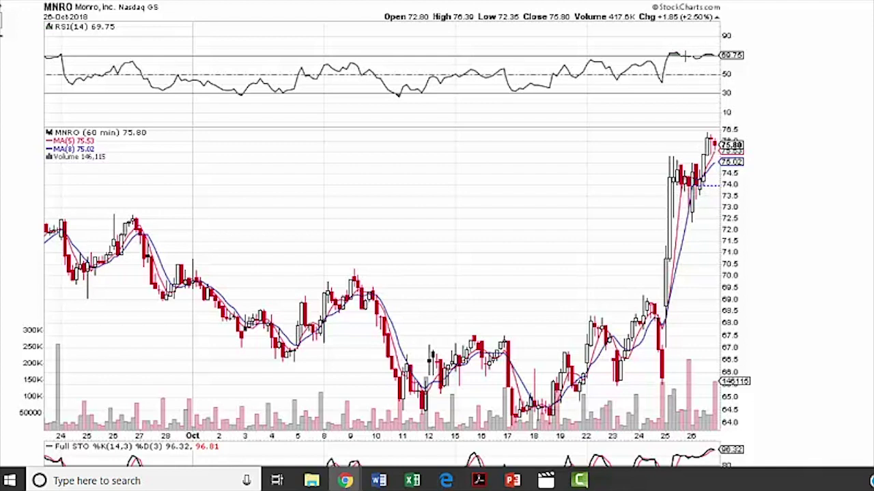
pyautogui.scroll(-2, 437, 239)
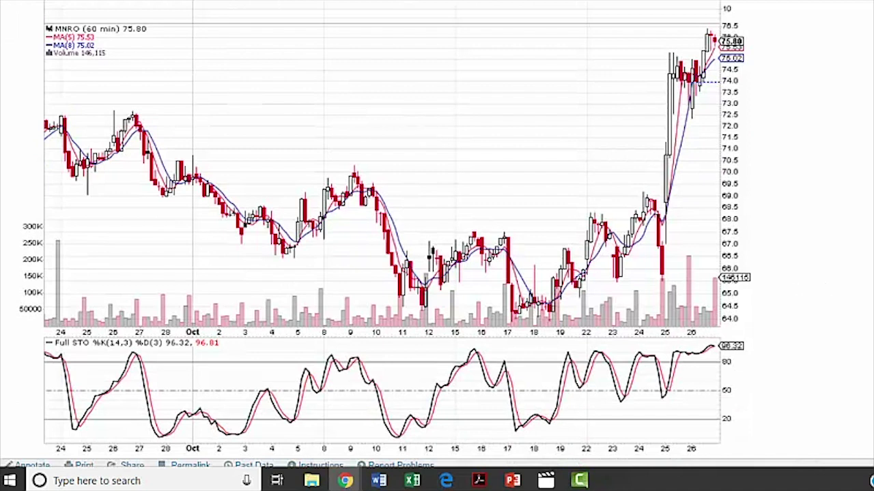
pyautogui.scroll(3, 437, 238)
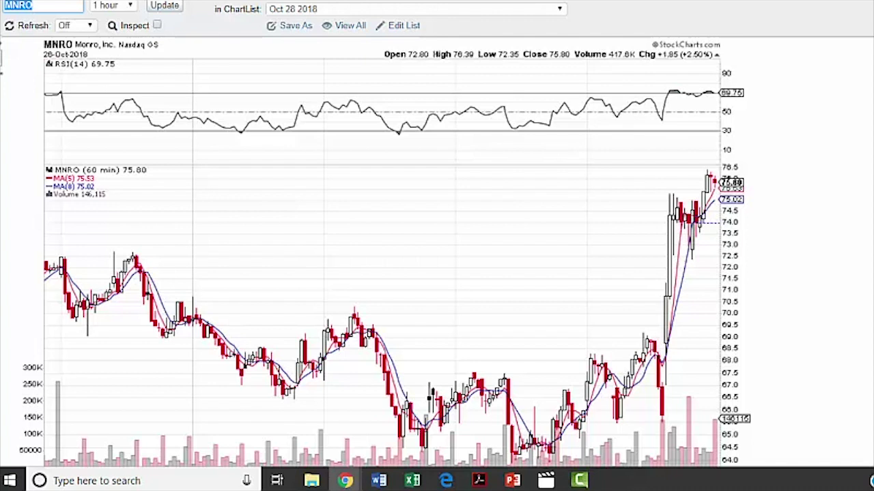
pyautogui.scroll(-1, 437, 235)
pyautogui.scroll(2, 436, 235)
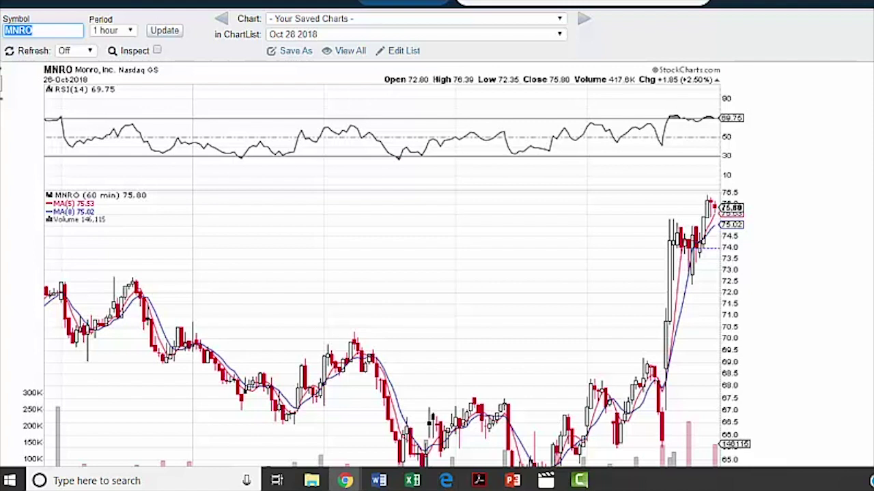
# - Chart Boeing (BA) and switch the period from hourly to Daily
pyautogui.write('ba')
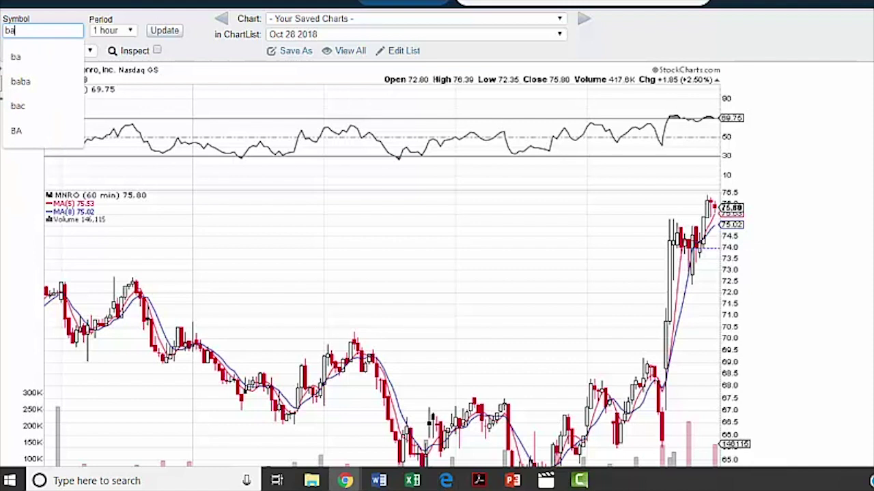
pyautogui.press('Return')
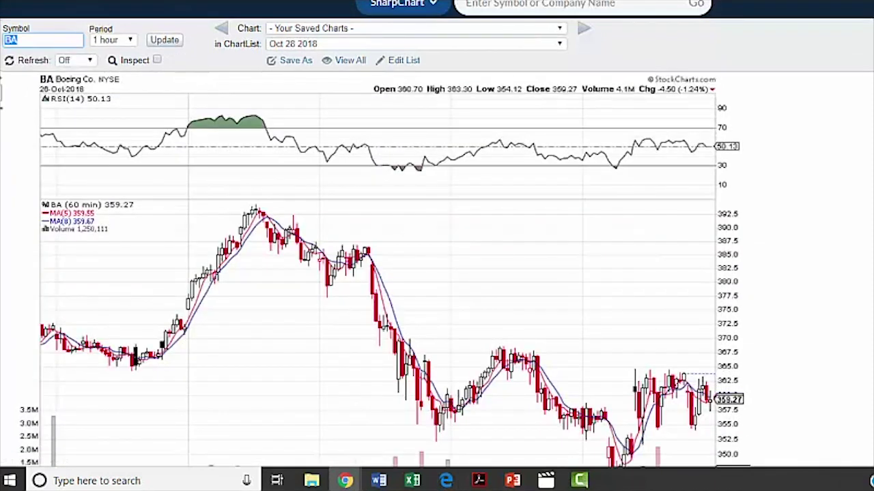
pyautogui.click(132, 41)
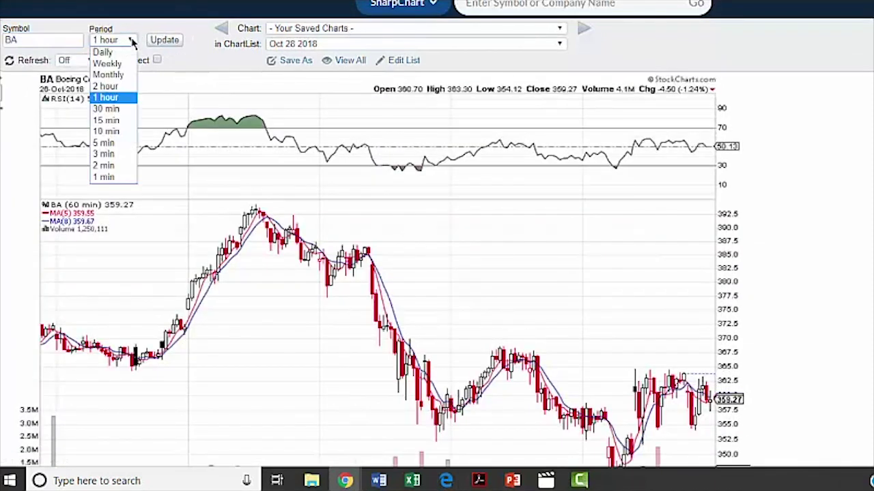
pyautogui.click(126, 53)
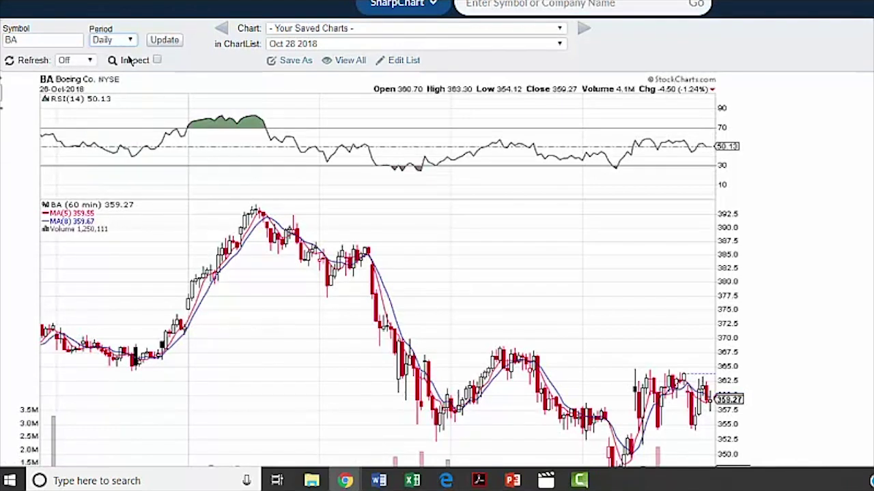
pyautogui.click(164, 41)
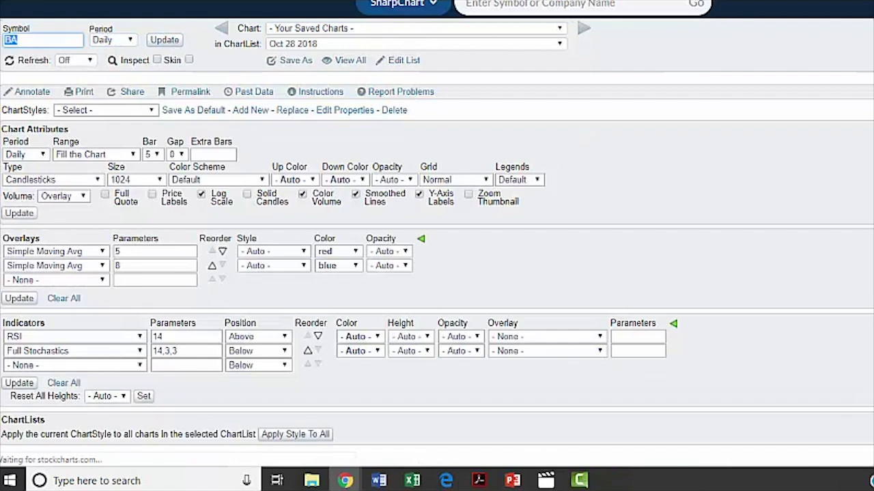
pyautogui.scroll(-6, 520, 287)
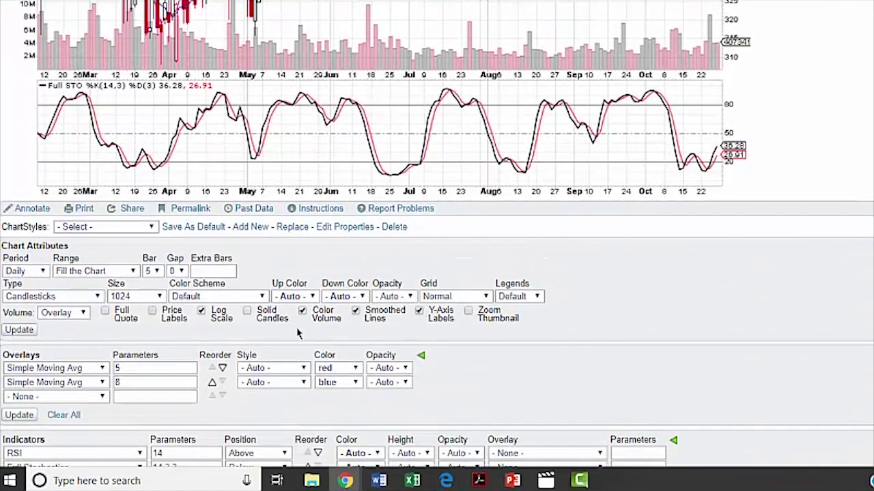
# - Change the Simple Moving Avg periods from 5 and 8 to 50 and 10, then redraw
pyautogui.click(140, 369)
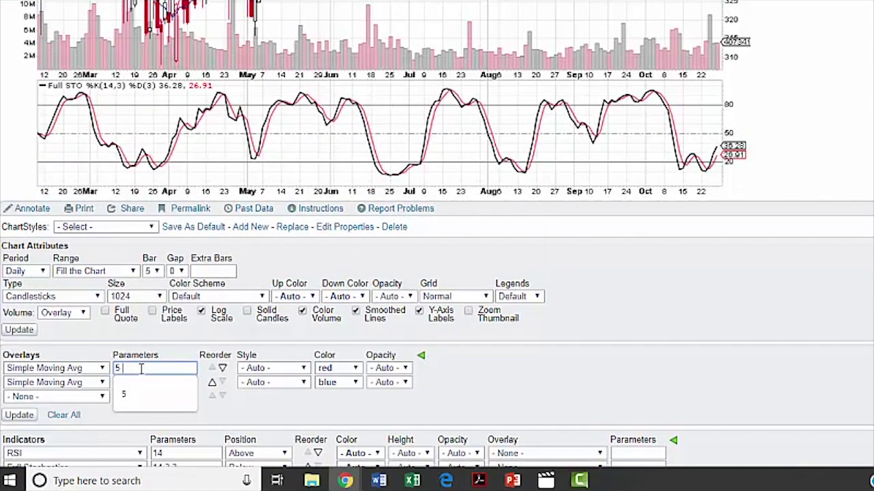
pyautogui.press('BackSpace')
pyautogui.write('50')
pyautogui.click(128, 396)
pyautogui.doubleClick(127, 383)
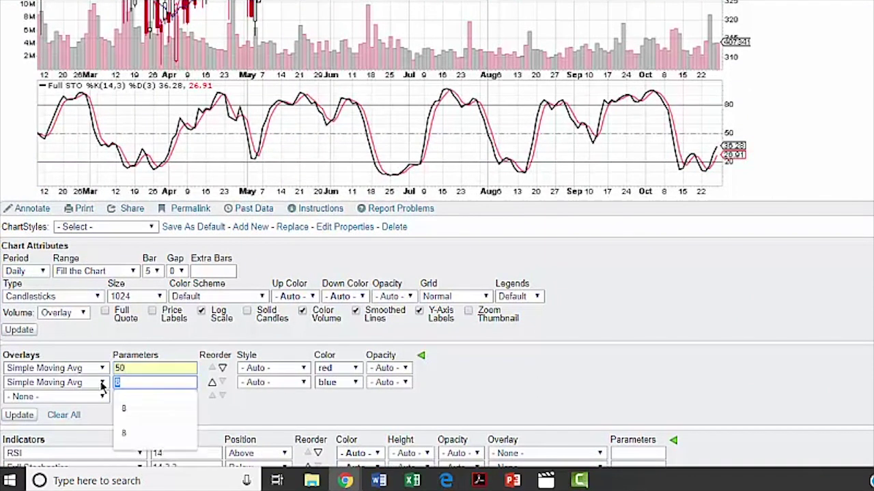
pyautogui.write('10')
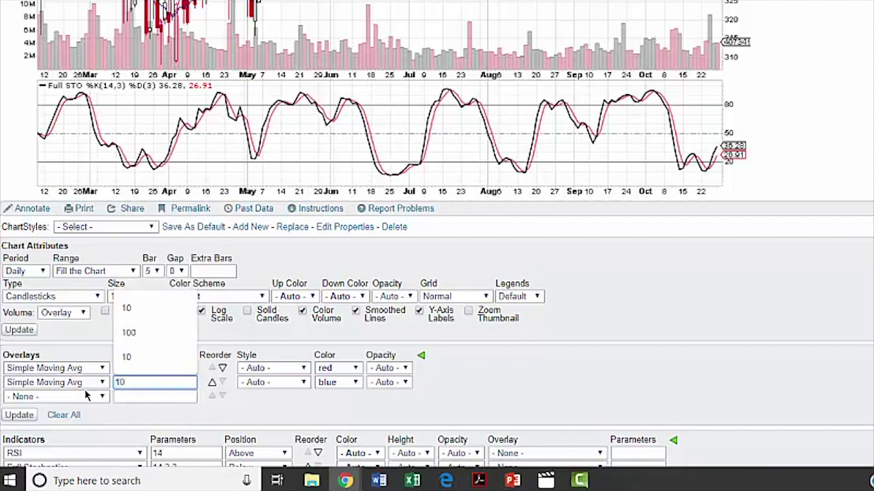
pyautogui.click(24, 416)
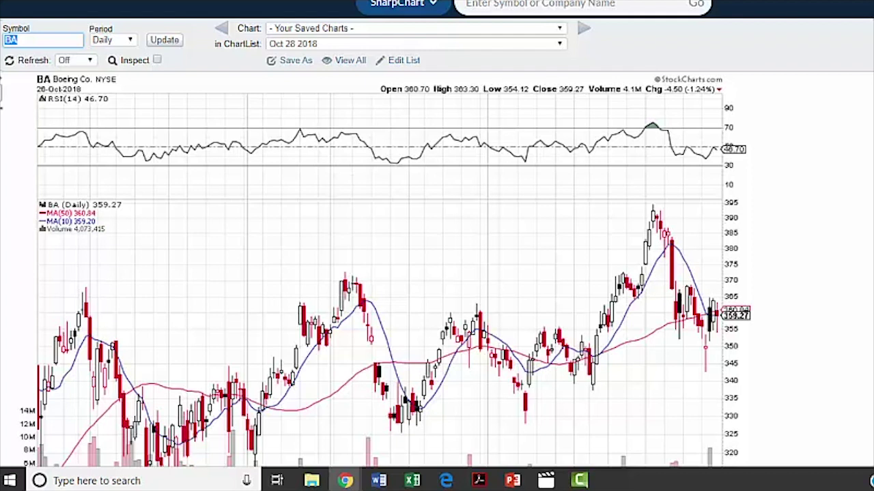
# - Load the Apple (AAPL) daily chart and scroll down and back up through it
pyautogui.write('aapl')
pyautogui.press('Return')
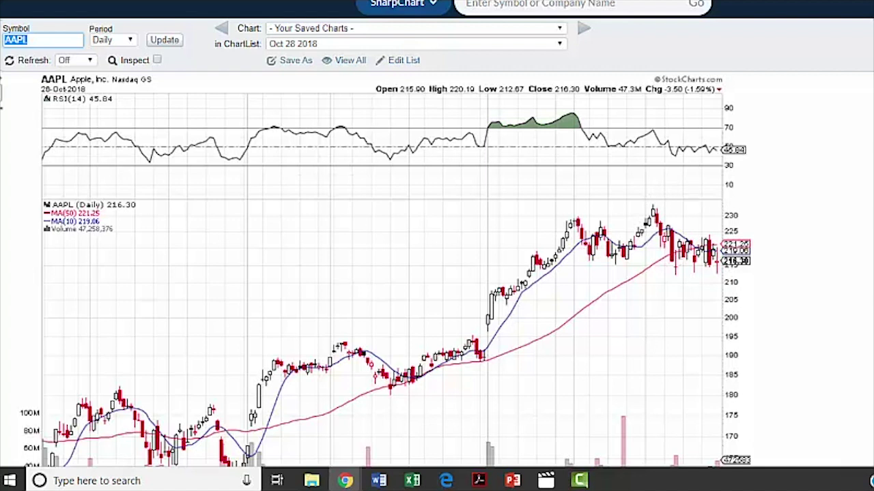
pyautogui.scroll(-3, 691, 101)
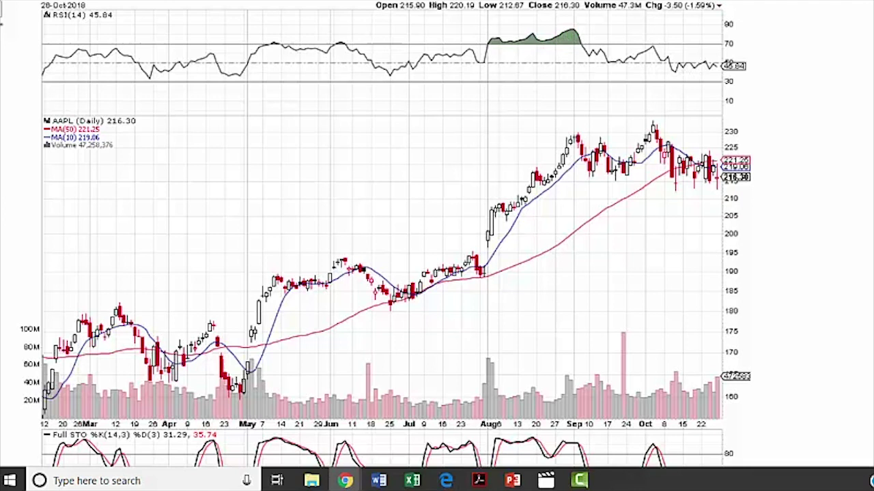
pyautogui.scroll(2, 437, 273)
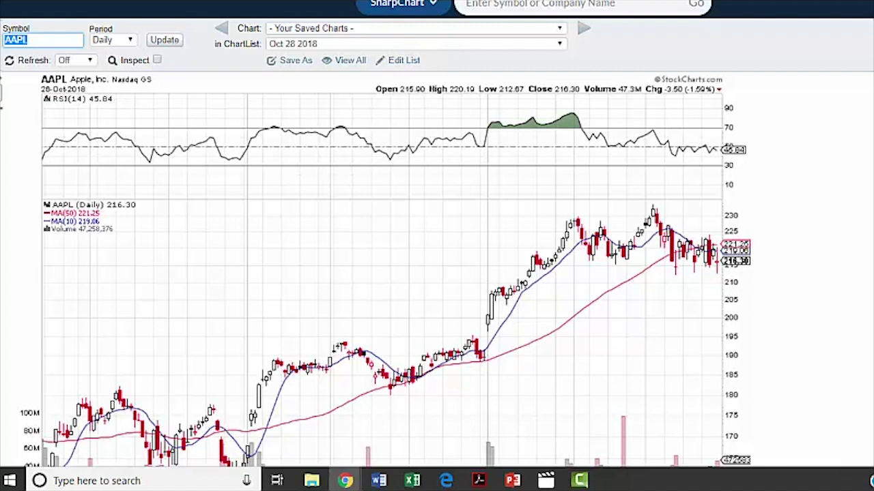
# - Load the UnitedHealth (UNH) daily chart and scroll down through it
pyautogui.write('unh')
pyautogui.press('Return')
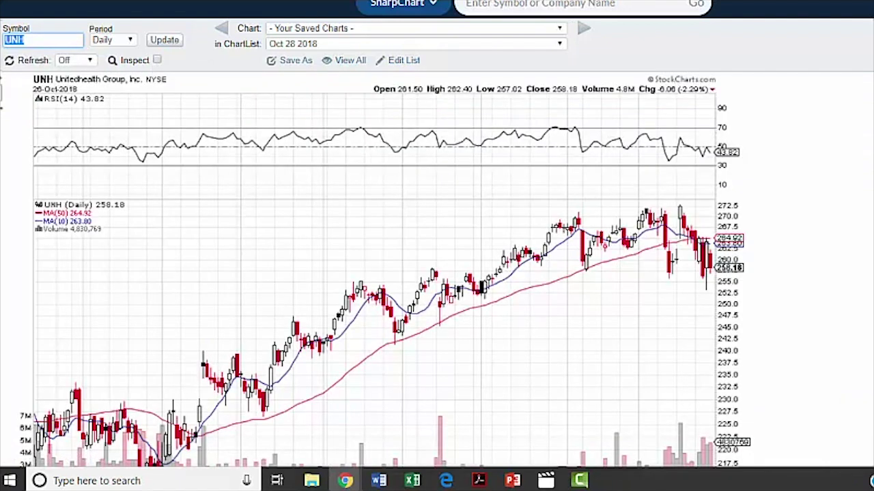
pyautogui.scroll(-3, 437, 273)
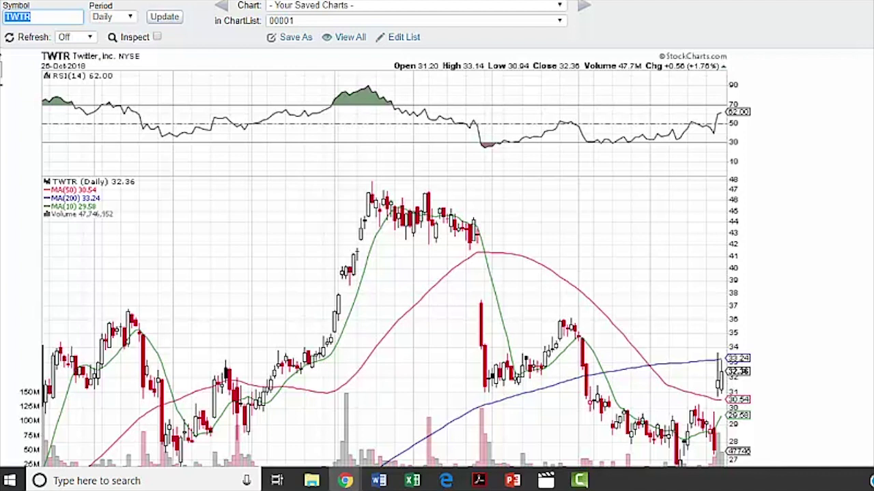
# - Scroll down the chart to view the MACD panel
pyautogui.scroll(-1, 772, 273)
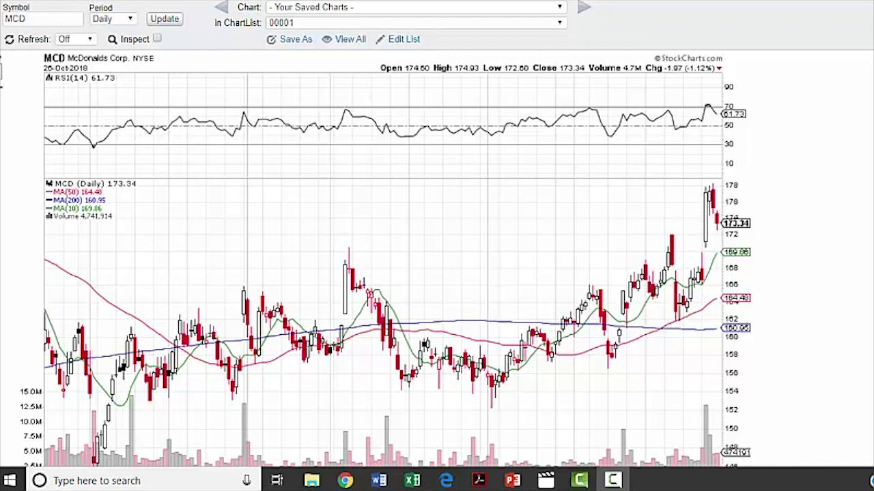
pyautogui.click(710, 204)
pyautogui.scroll(-1, 710, 204)
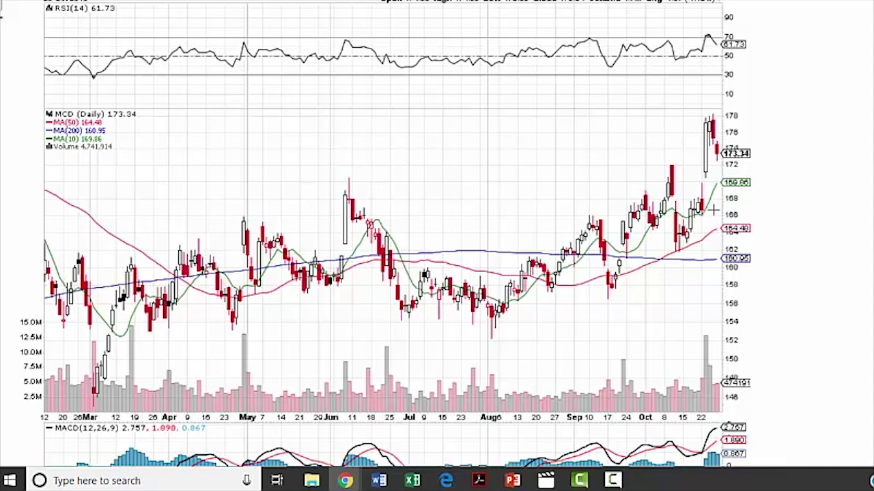
pyautogui.scroll(-1, 437, 245)
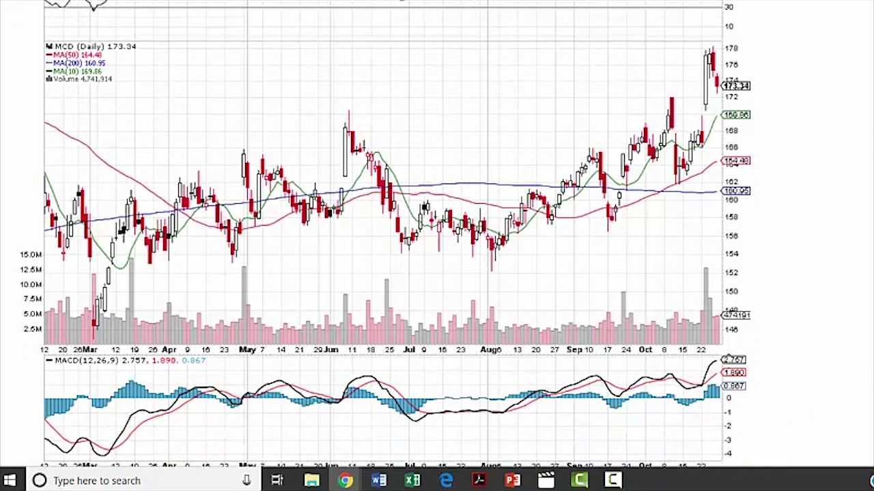
pyautogui.scroll(3, 382, 239)
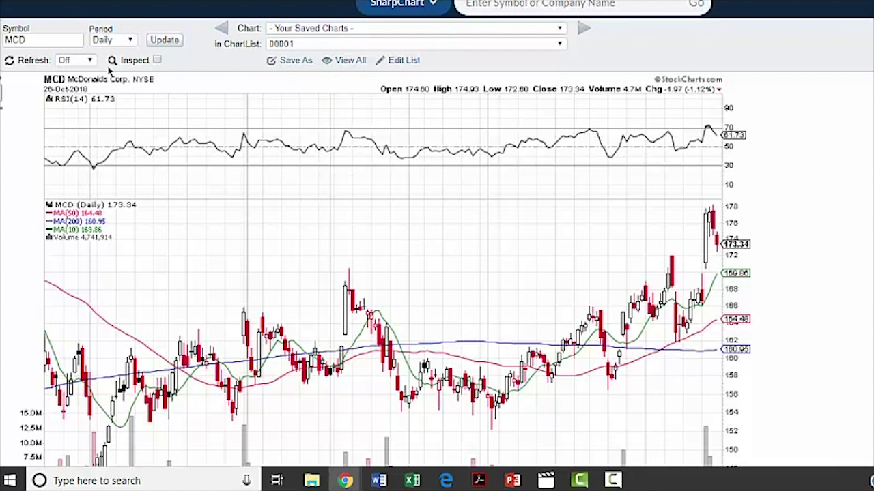
pyautogui.click(44, 40)
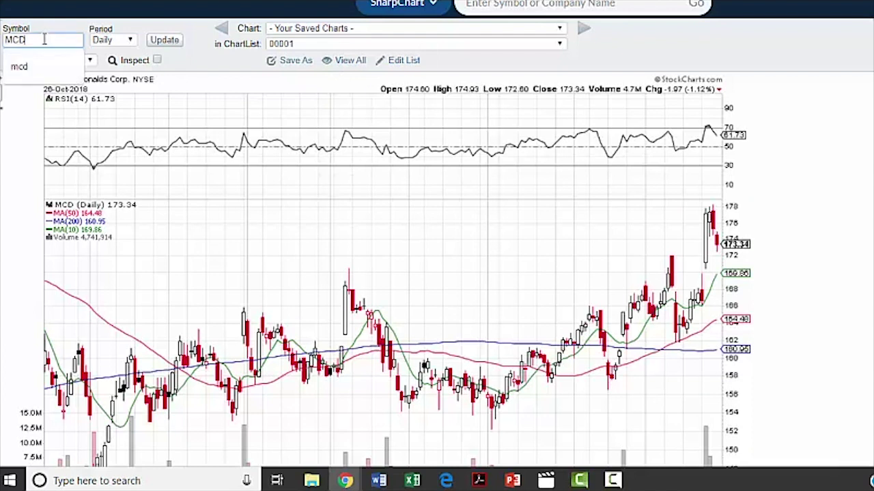
# - Replace the MCD symbol with SBUX and scroll down to the MACD panel
pyautogui.press('BackSpace')
pyautogui.press('BackSpace')
pyautogui.press('BackSpace')
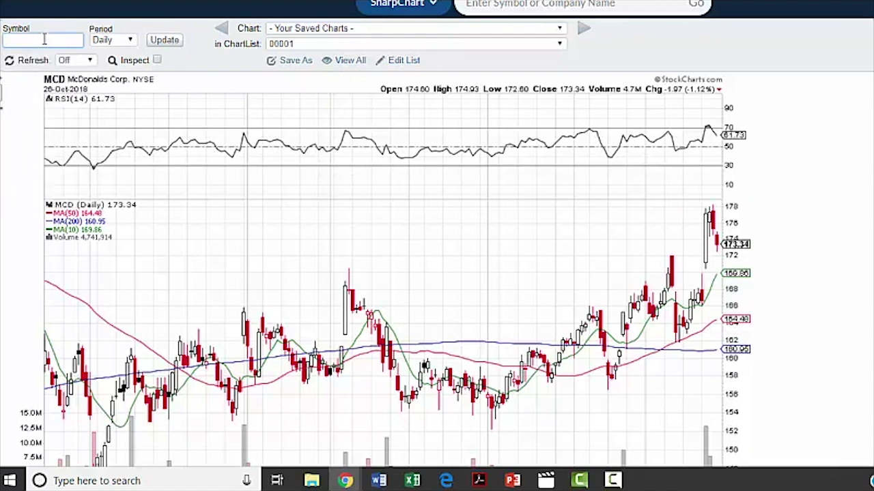
pyautogui.write('sbux')
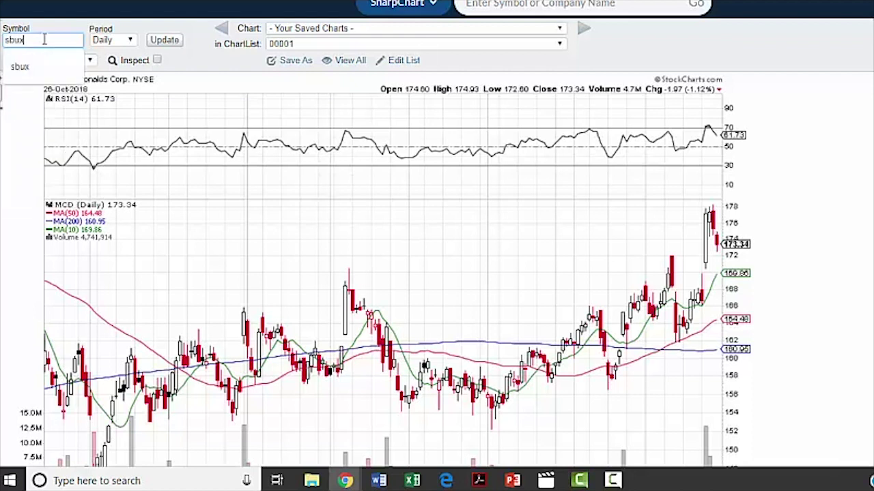
pyautogui.press('Return')
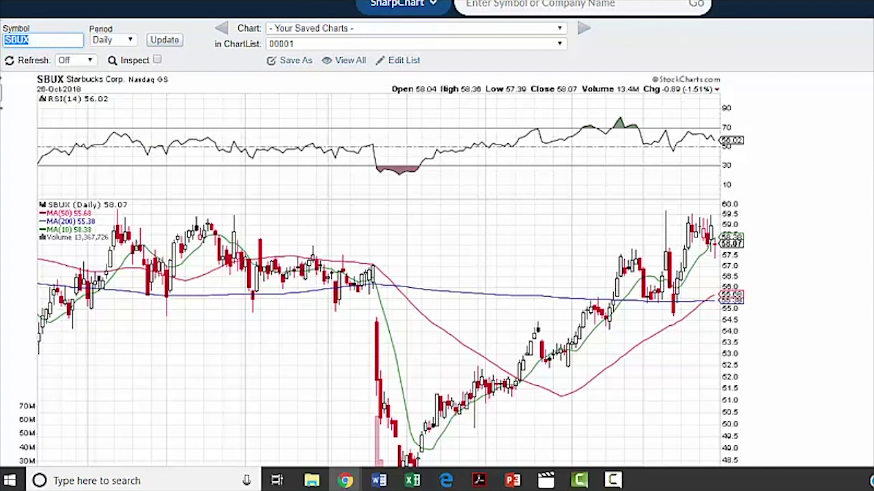
pyautogui.scroll(-1, 436, 235)
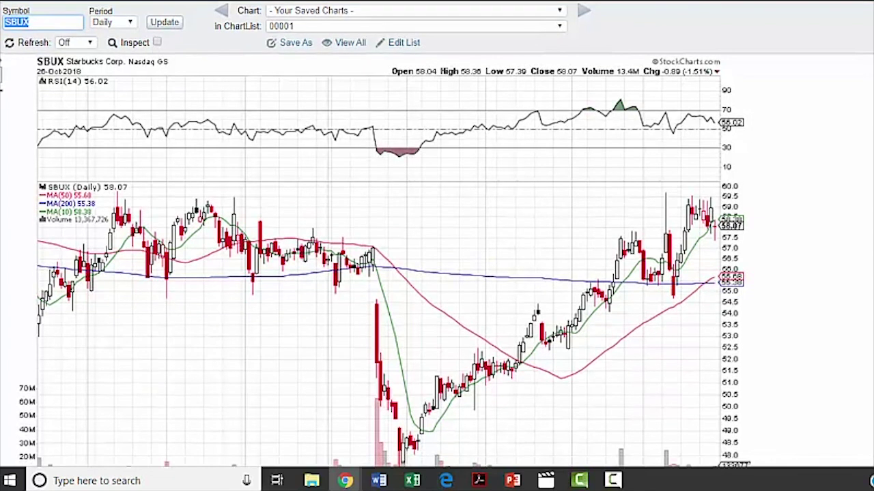
pyautogui.scroll(-1, 389, 273)
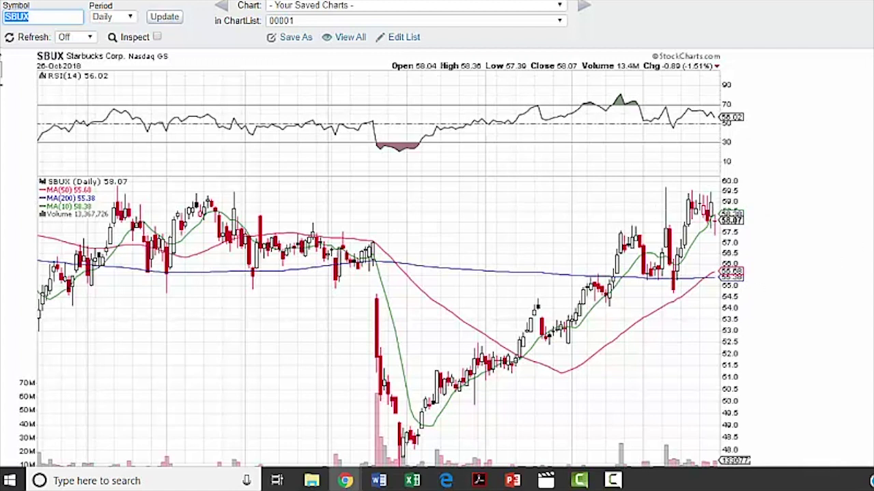
pyautogui.scroll(-2, 437, 259)
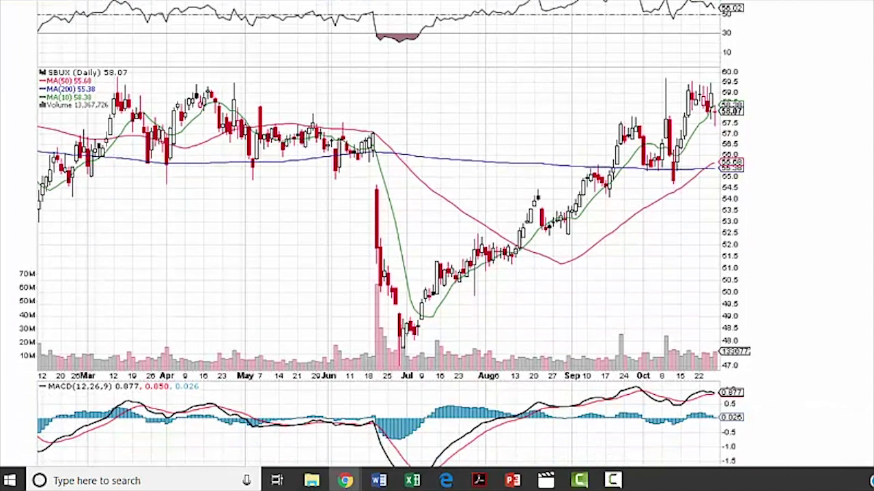
pyautogui.scroll(1, 437, 259)
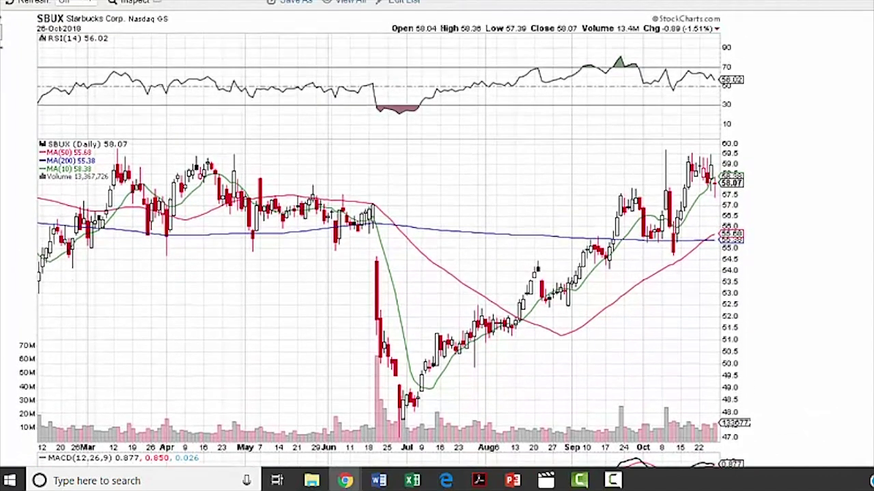